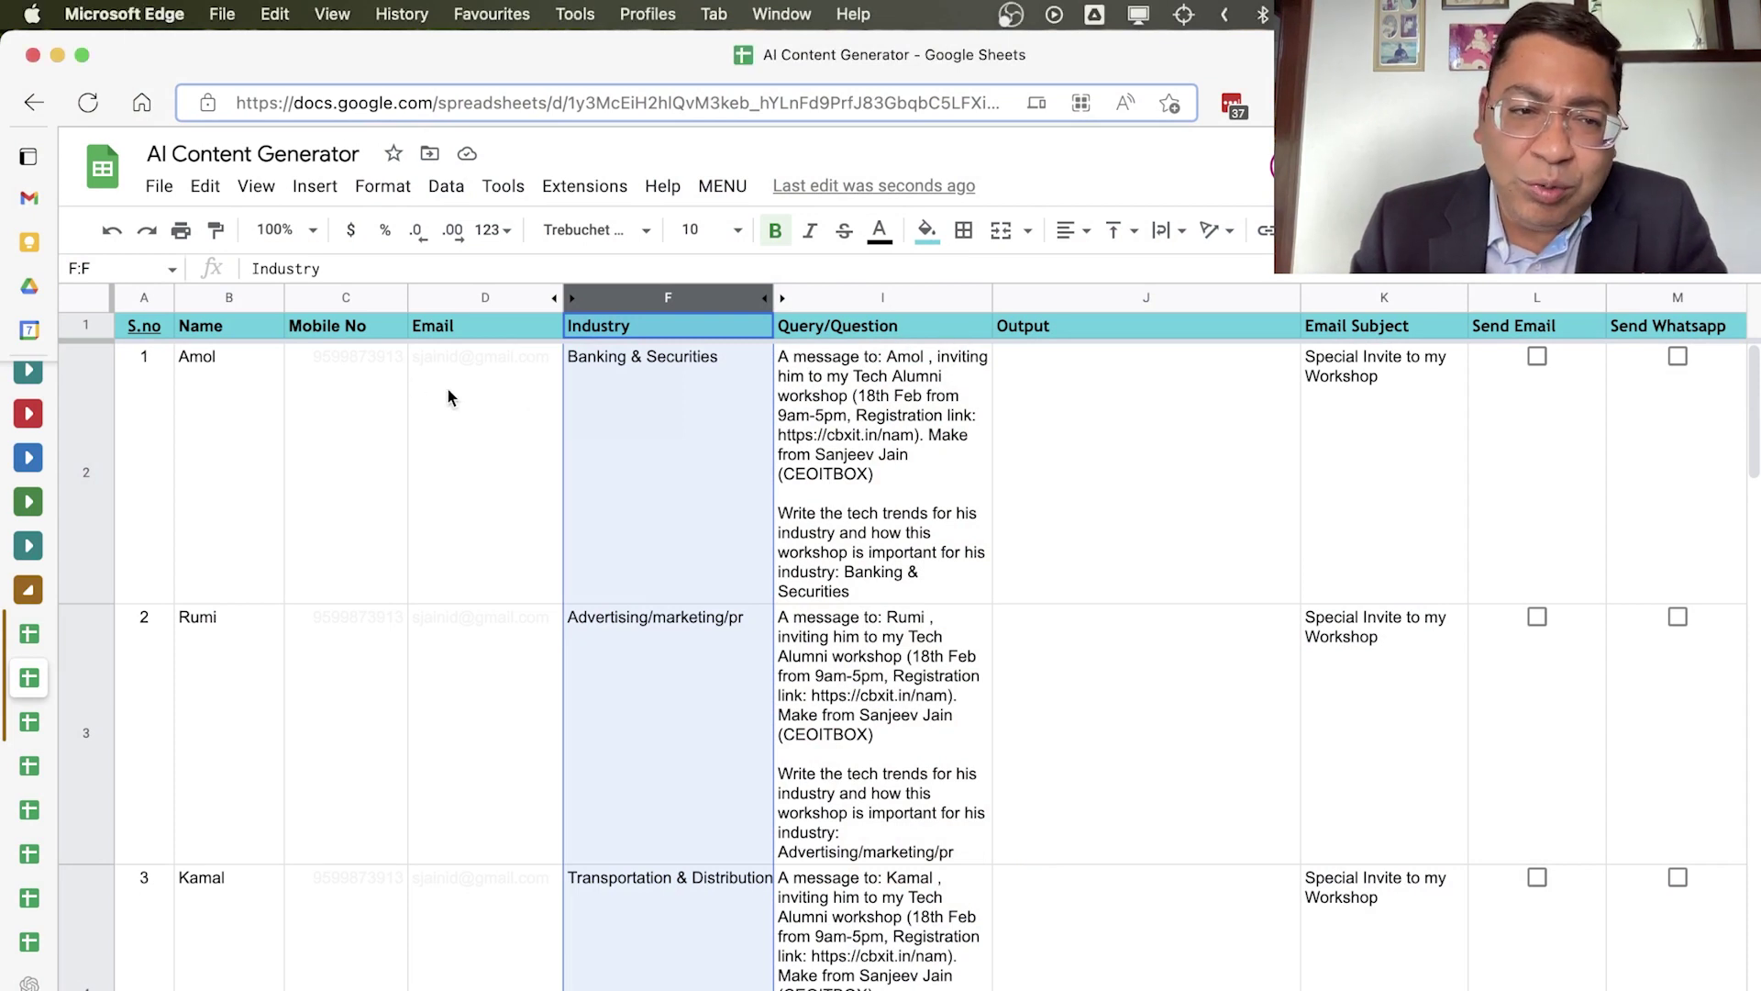
# Inspect the first contact's name, the query formula, and the second contact's industry.
pyautogui.click(234, 405)
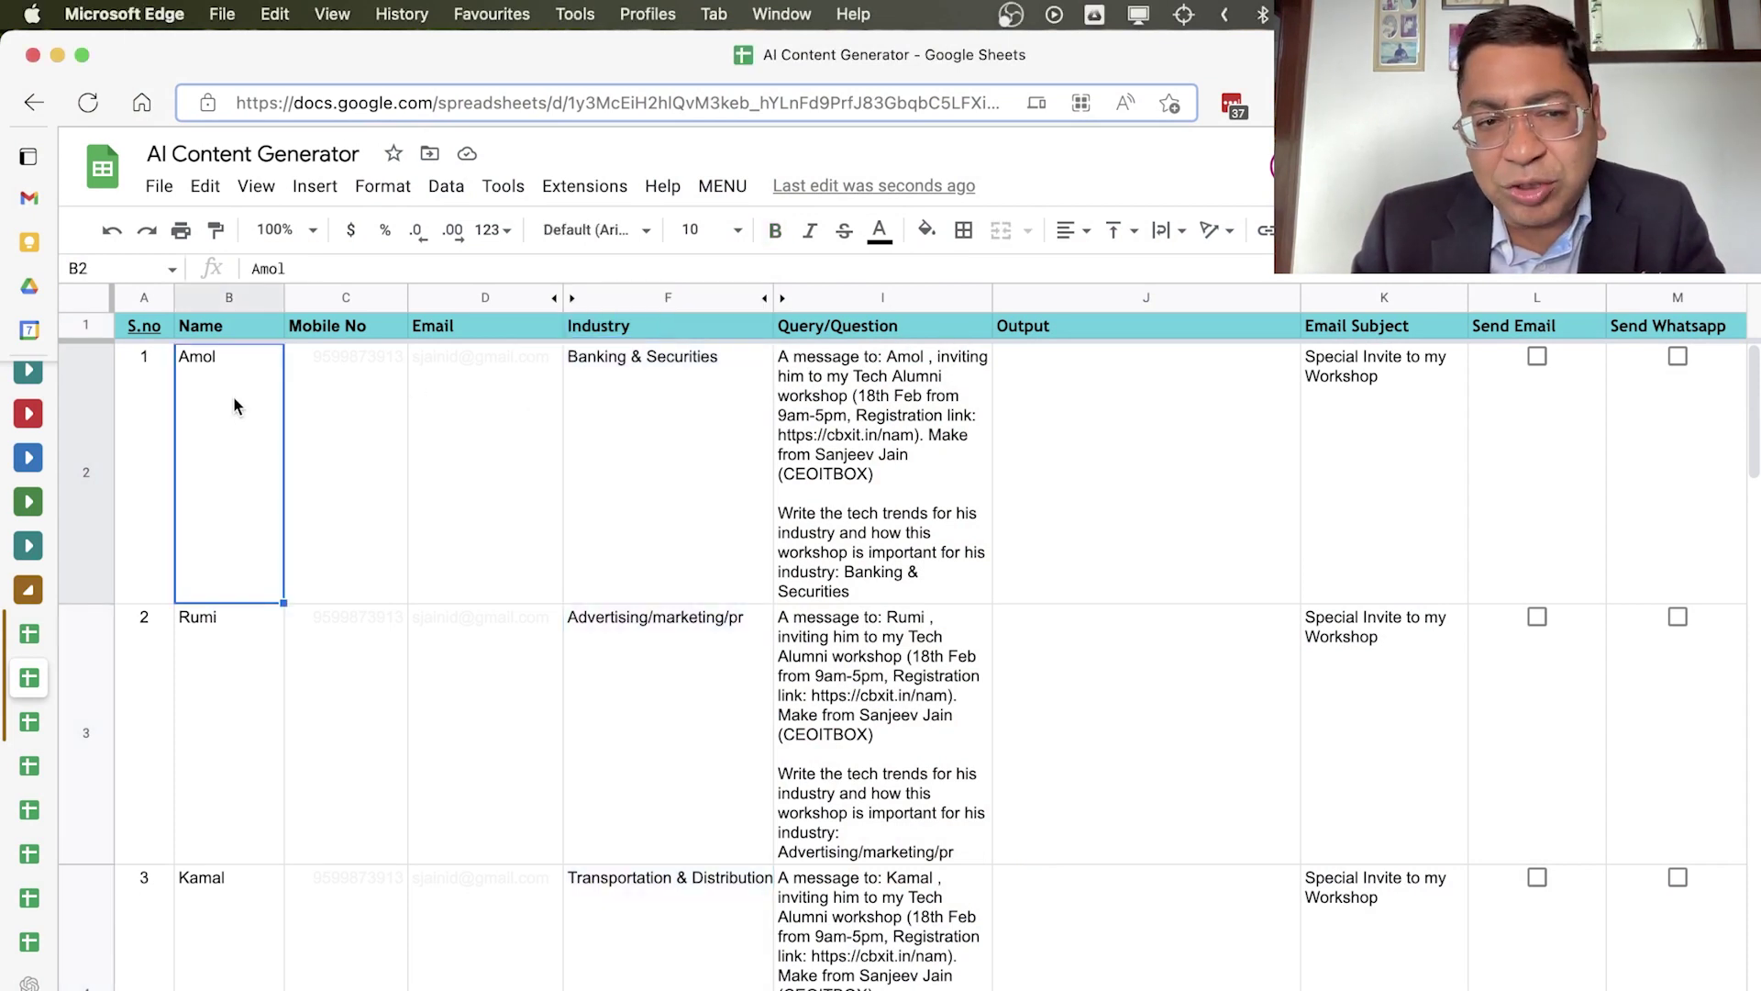
pyautogui.click(496, 389)
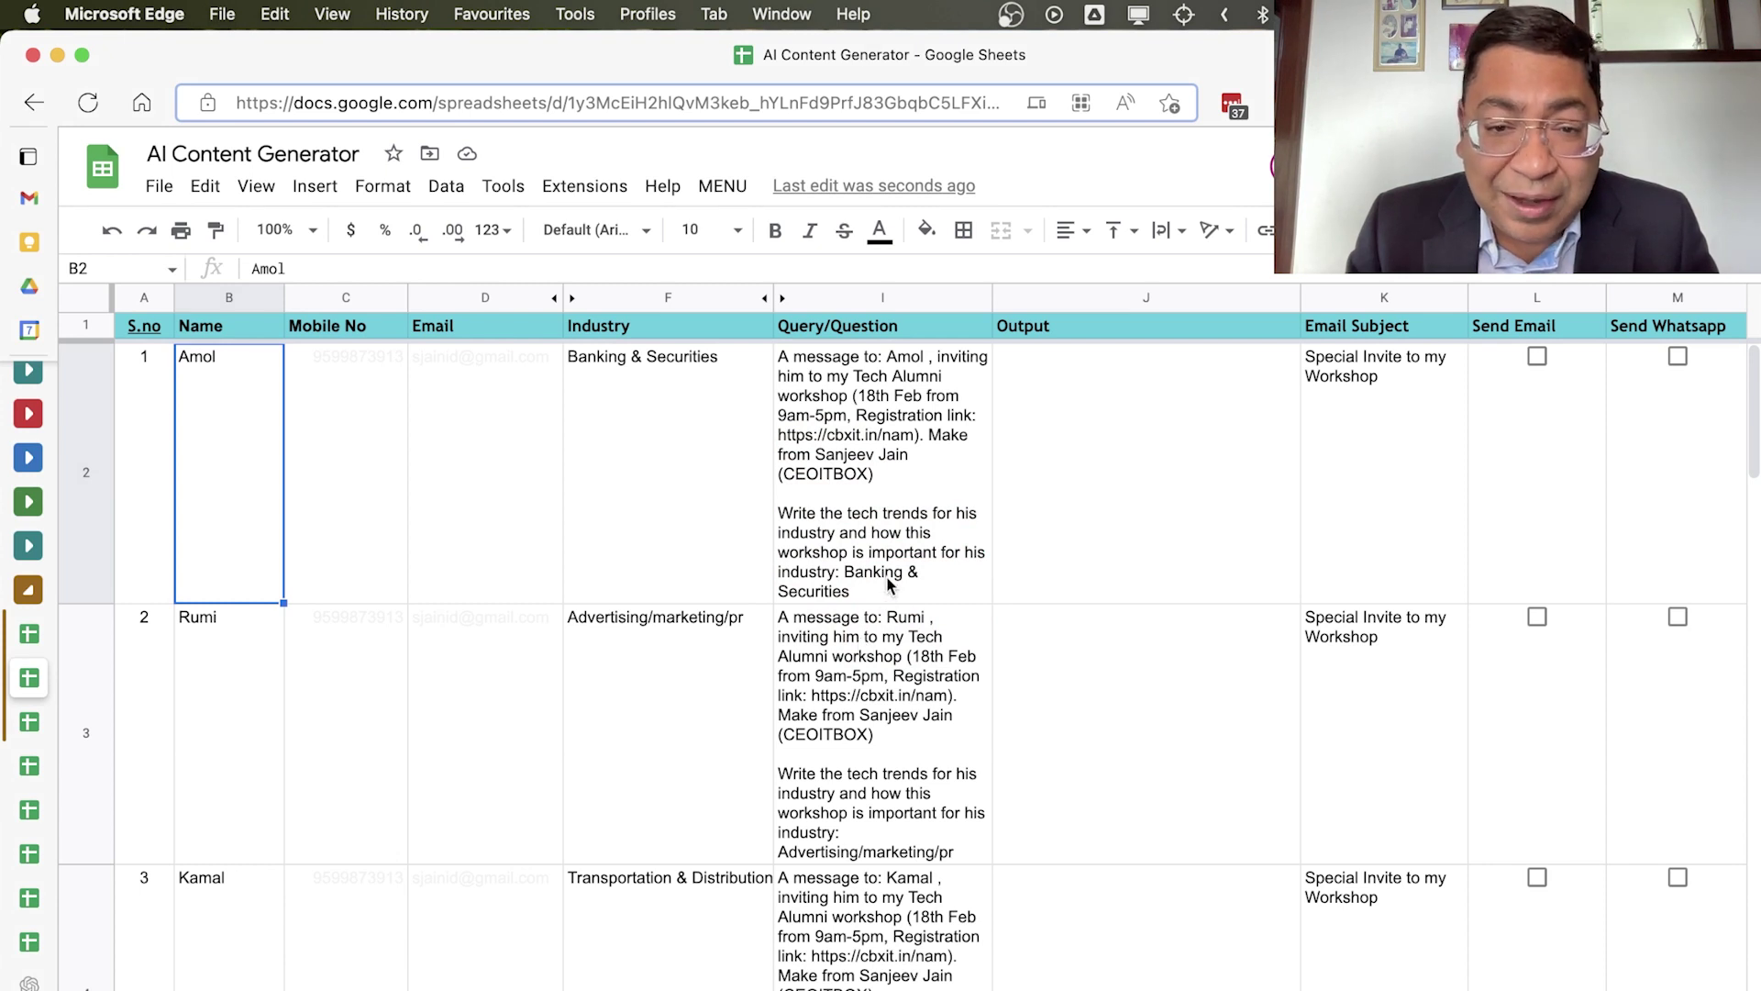
pyautogui.click(888, 584)
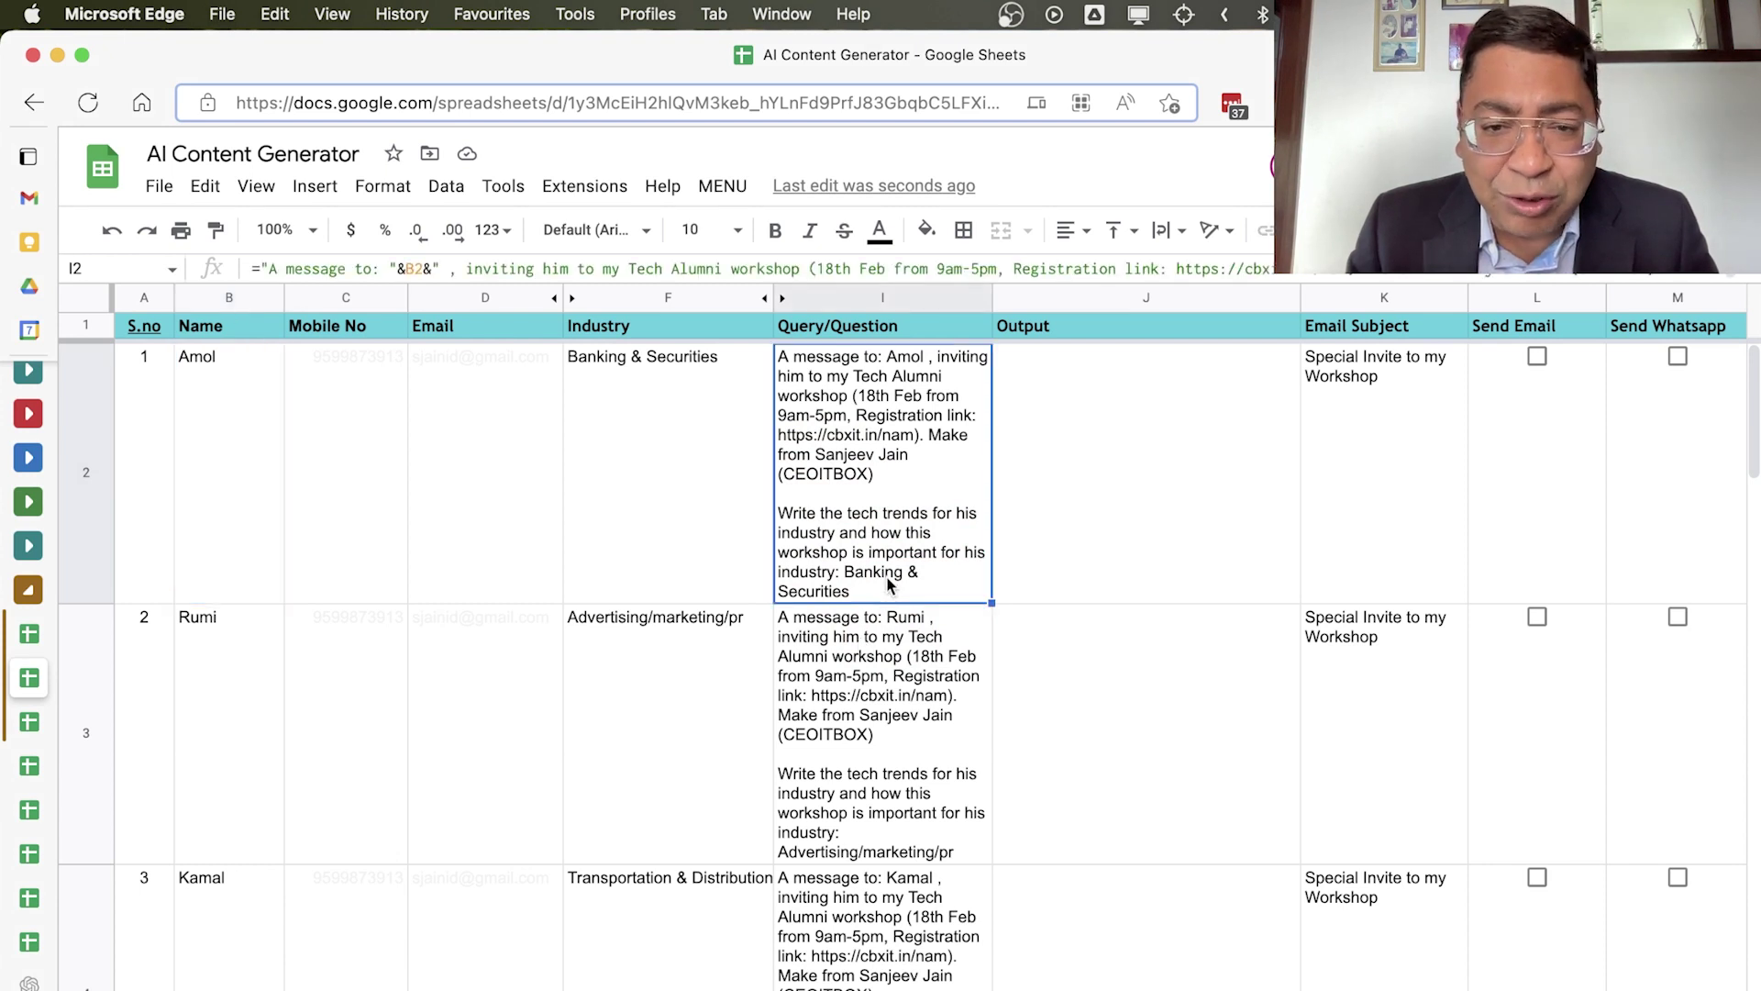
pyautogui.click(737, 721)
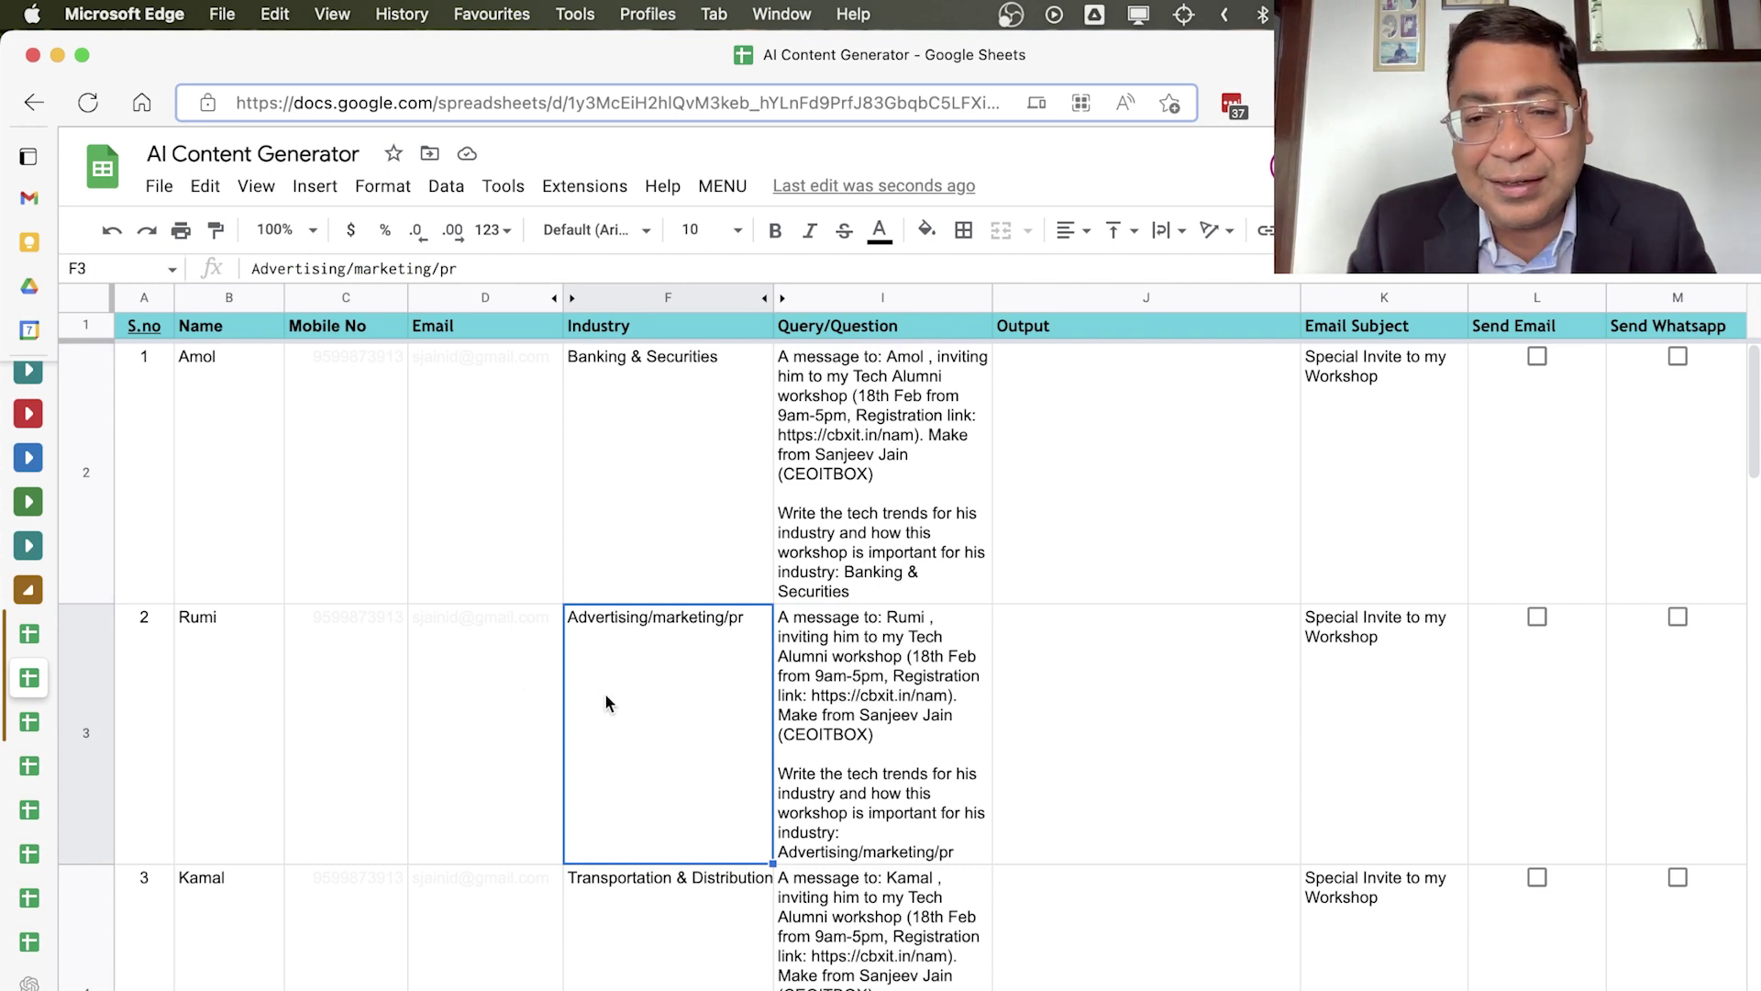
# Run MENU > Write Messages to generate ChatGPT invitations, then return to the contacts sheet.
pyautogui.click(725, 189)
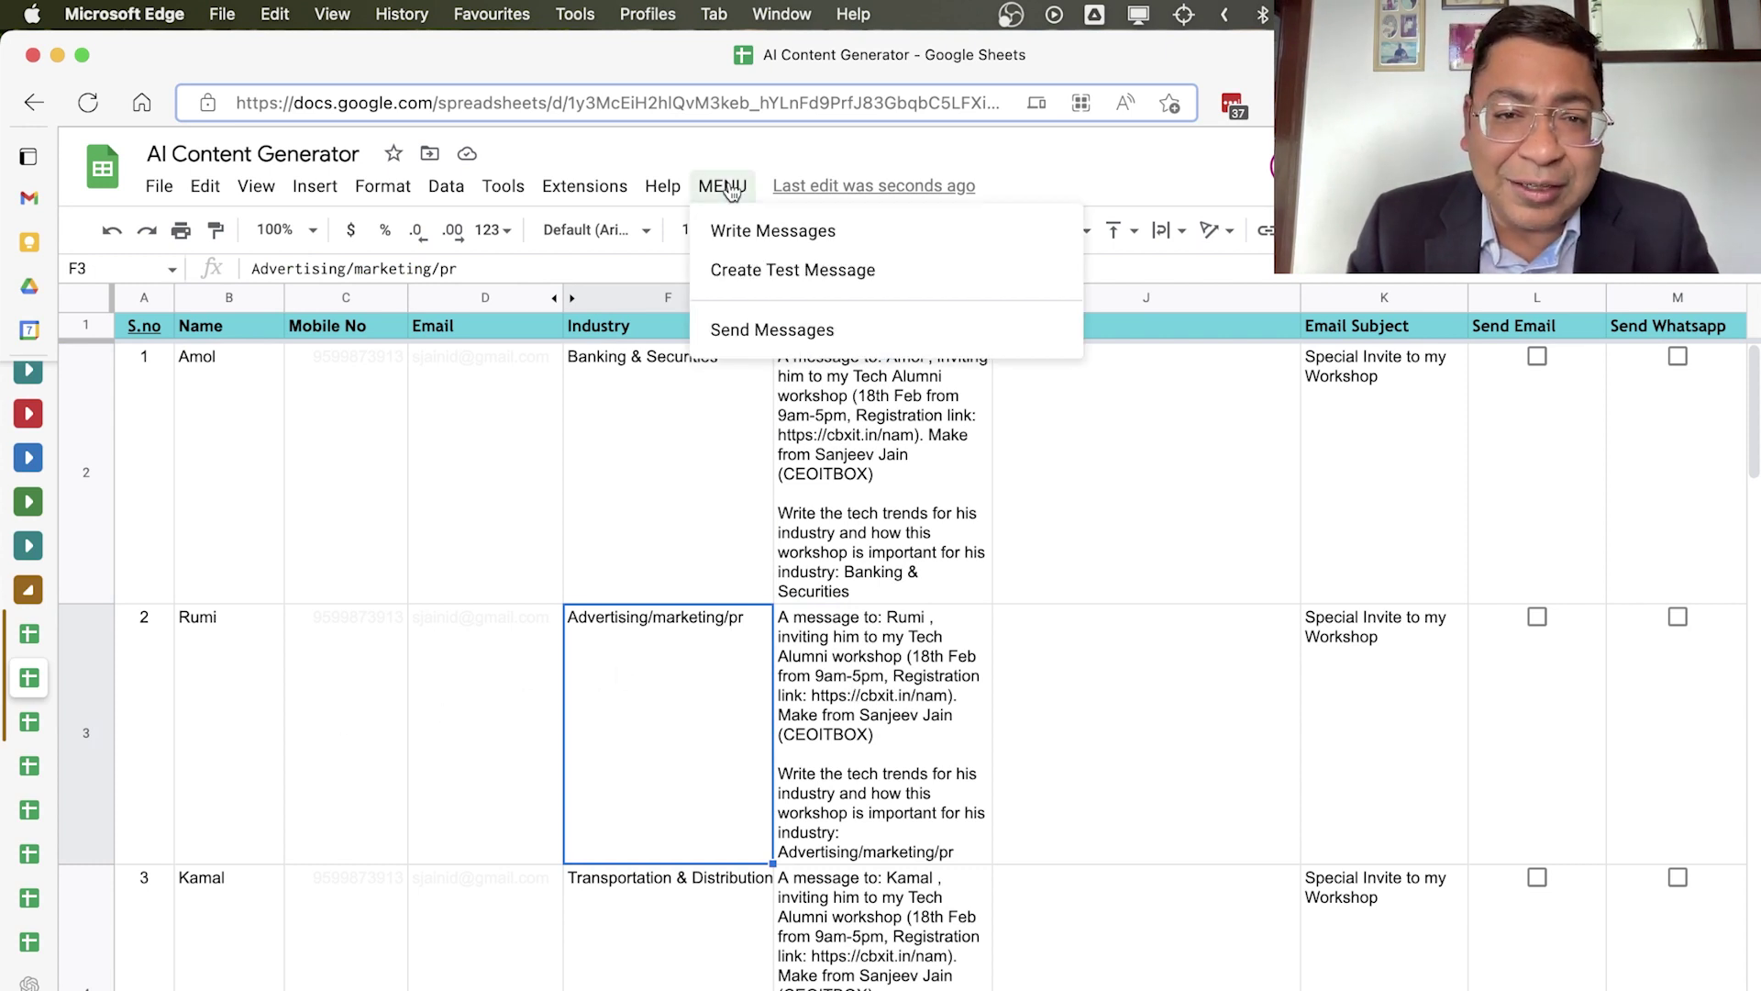
pyautogui.click(734, 231)
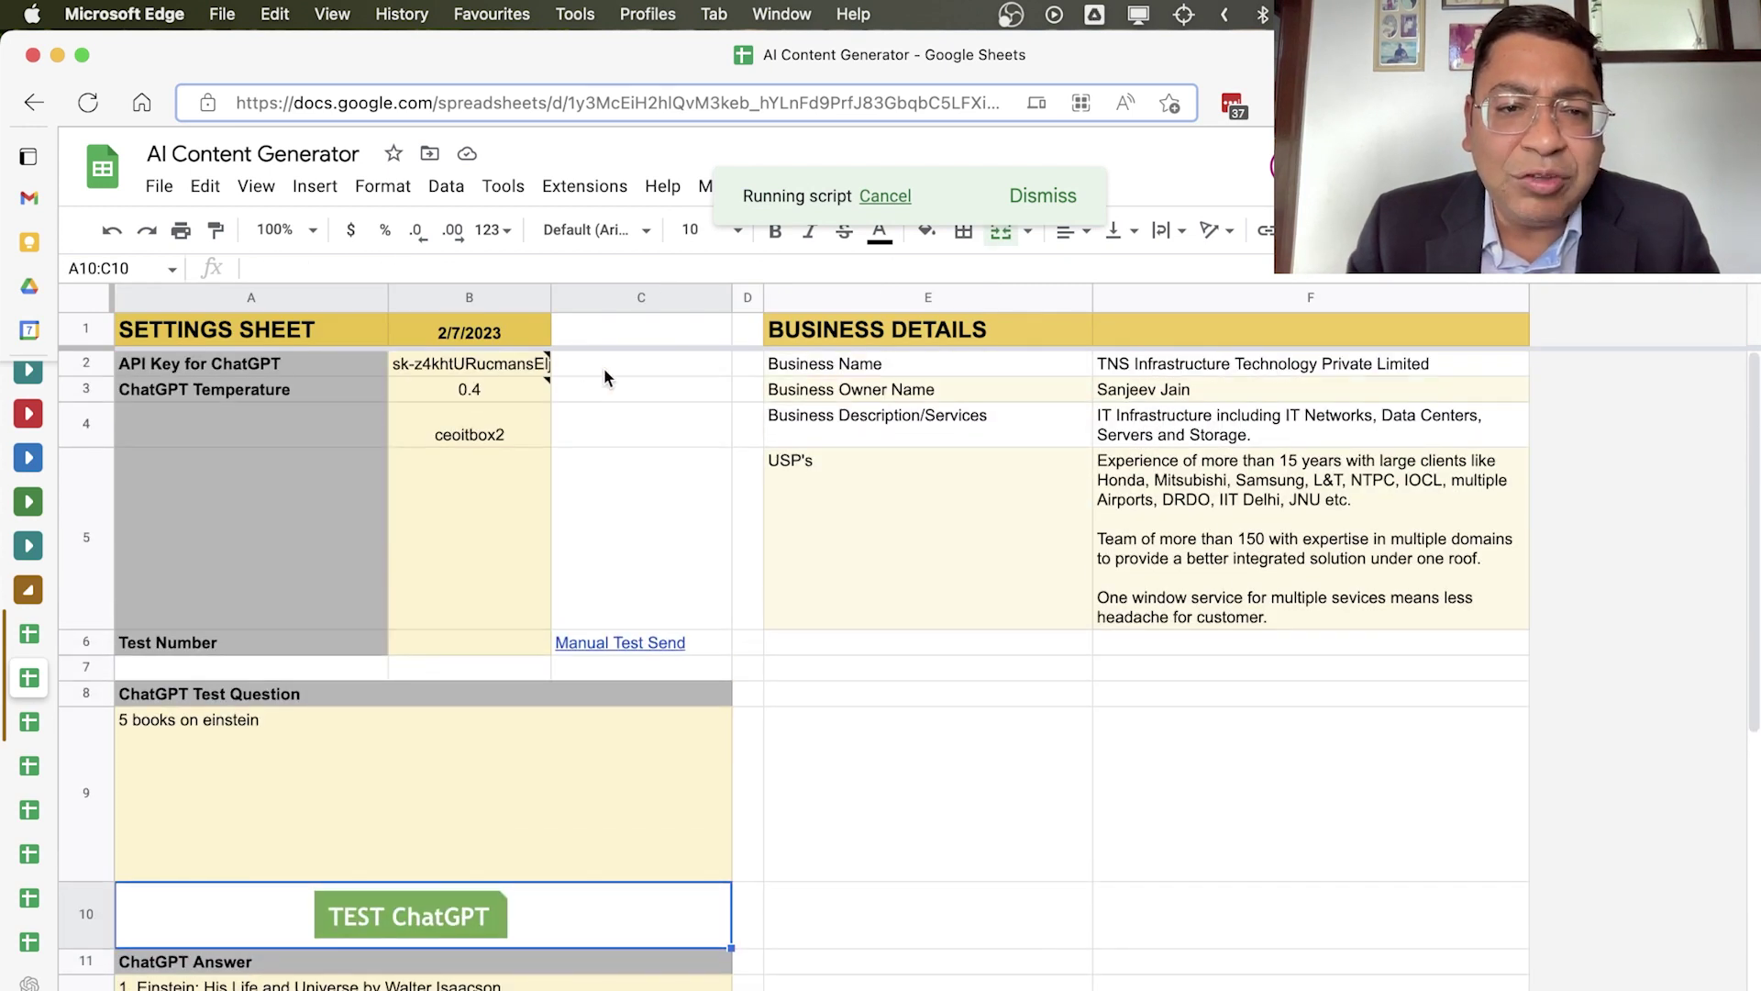
pyautogui.click(612, 366)
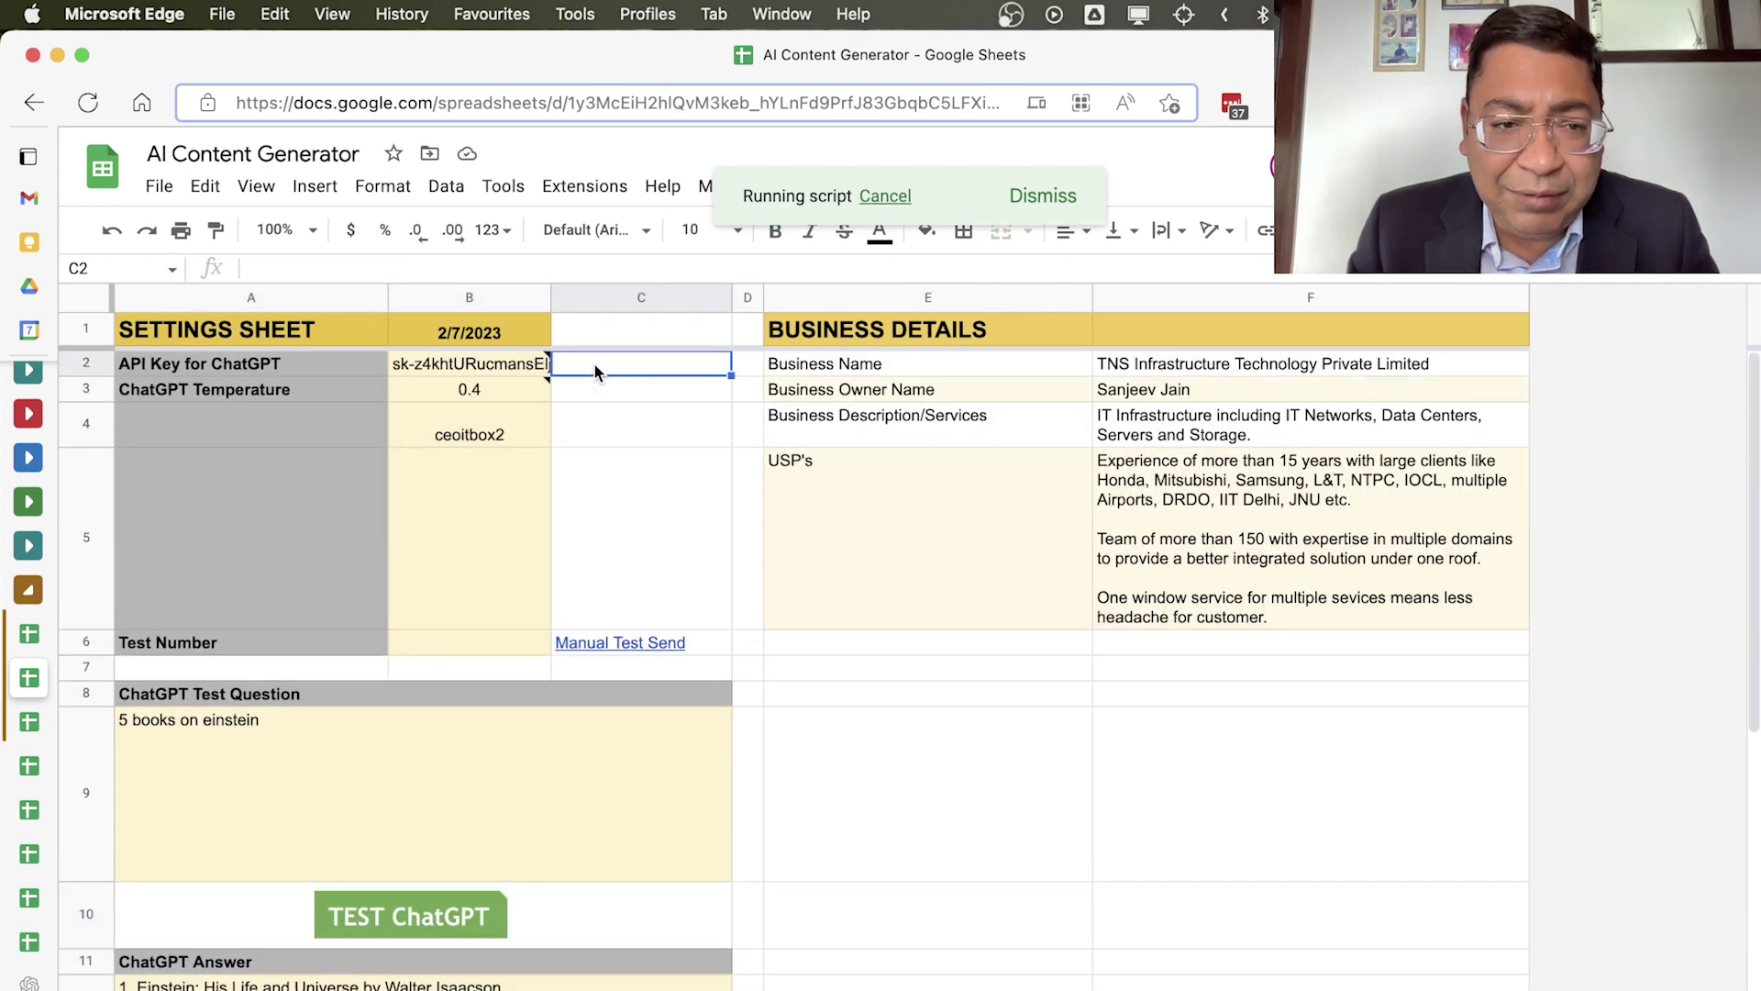
pyautogui.moveTo(498, 391)
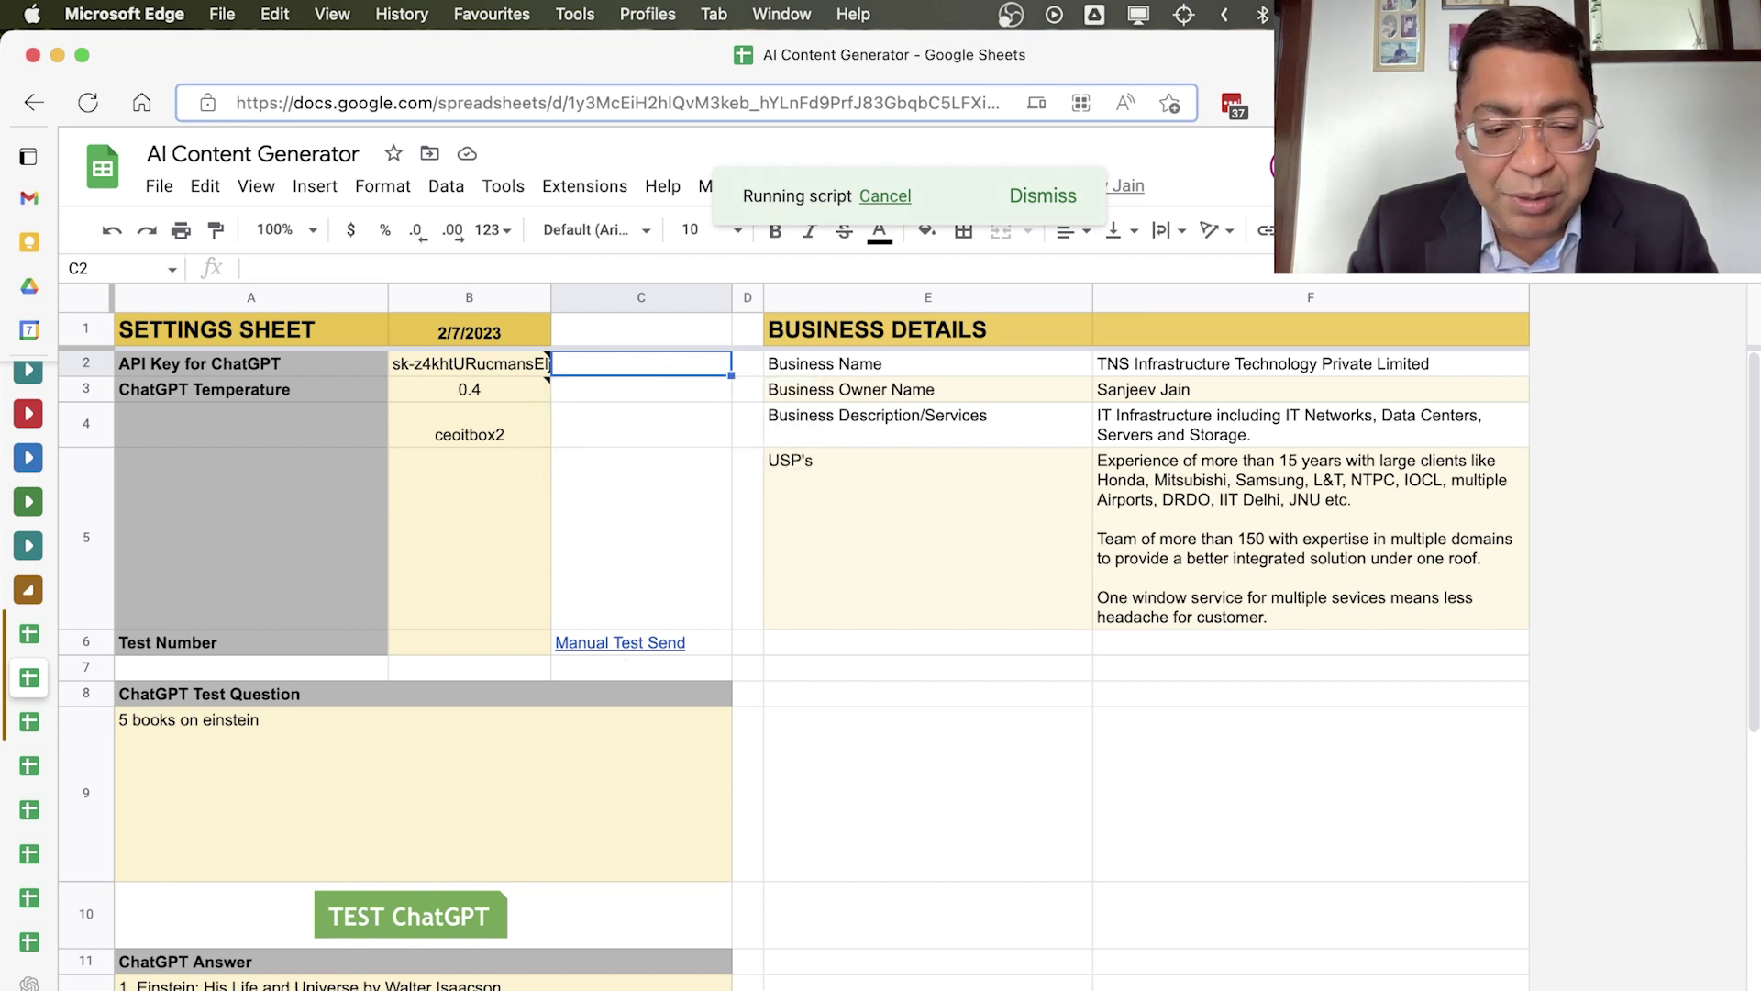
pyautogui.click(377, 983)
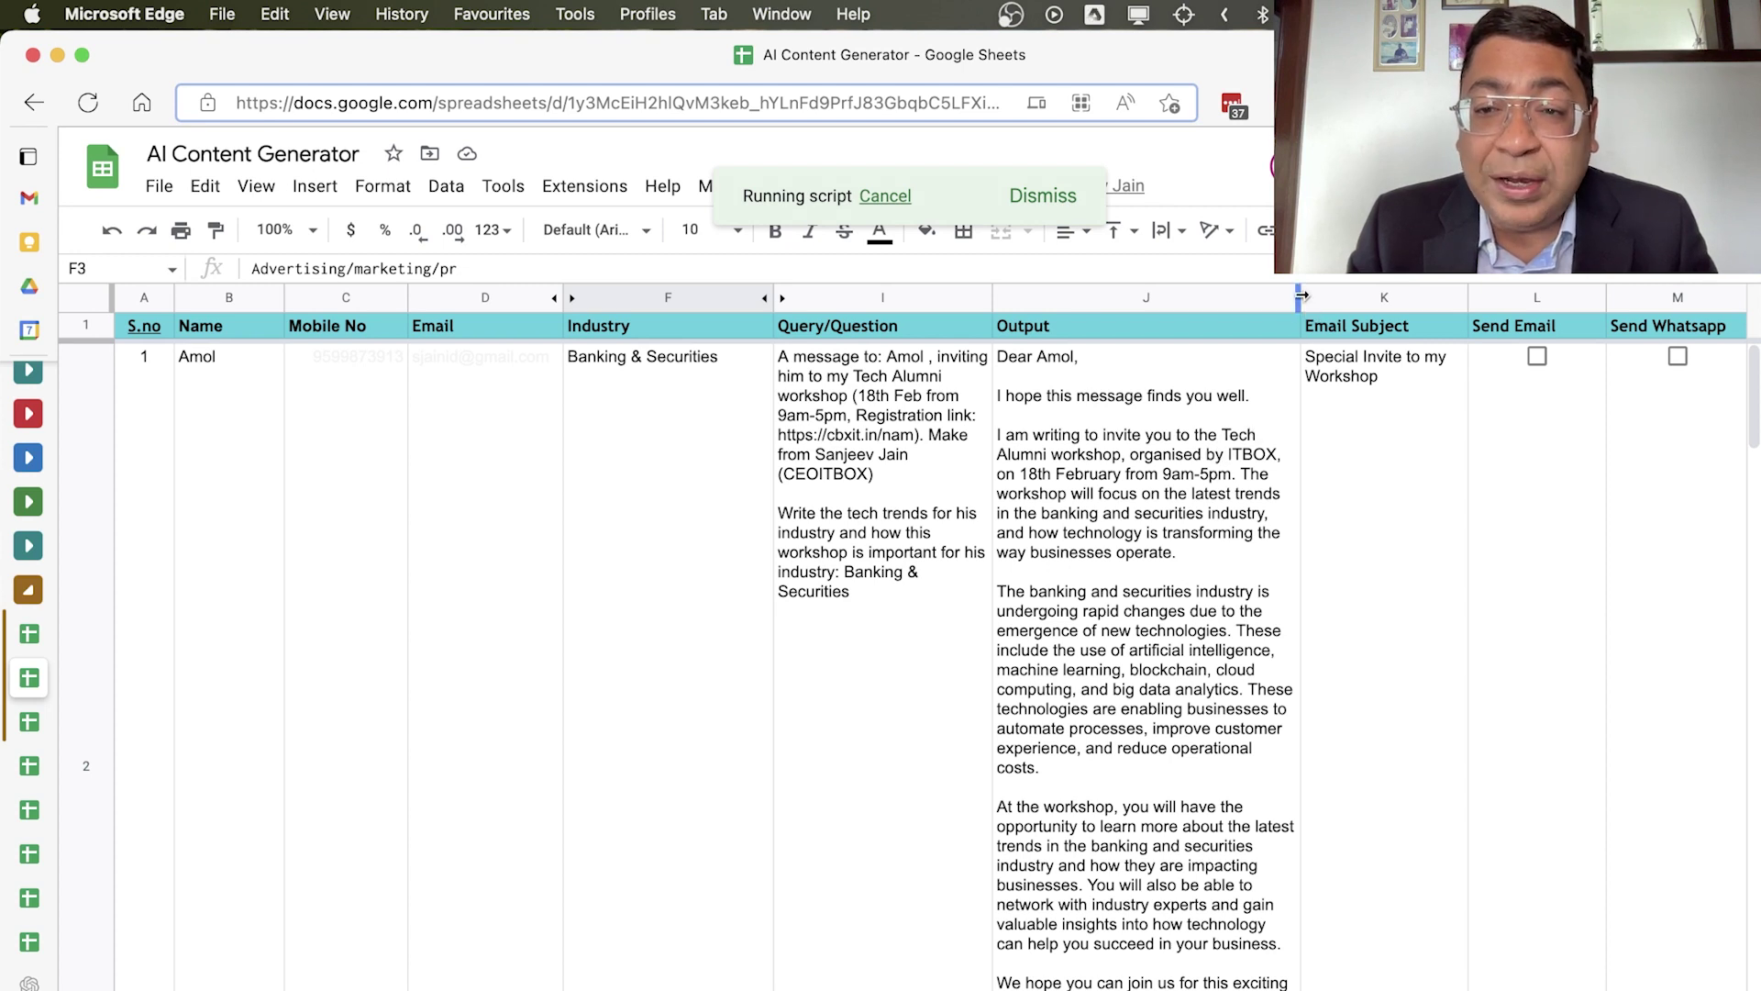
# Widen the Output column and read the generated invitation messages for each contact down to the fifth.
pyautogui.moveTo(1300, 298); pyautogui.dragTo(1394, 300)
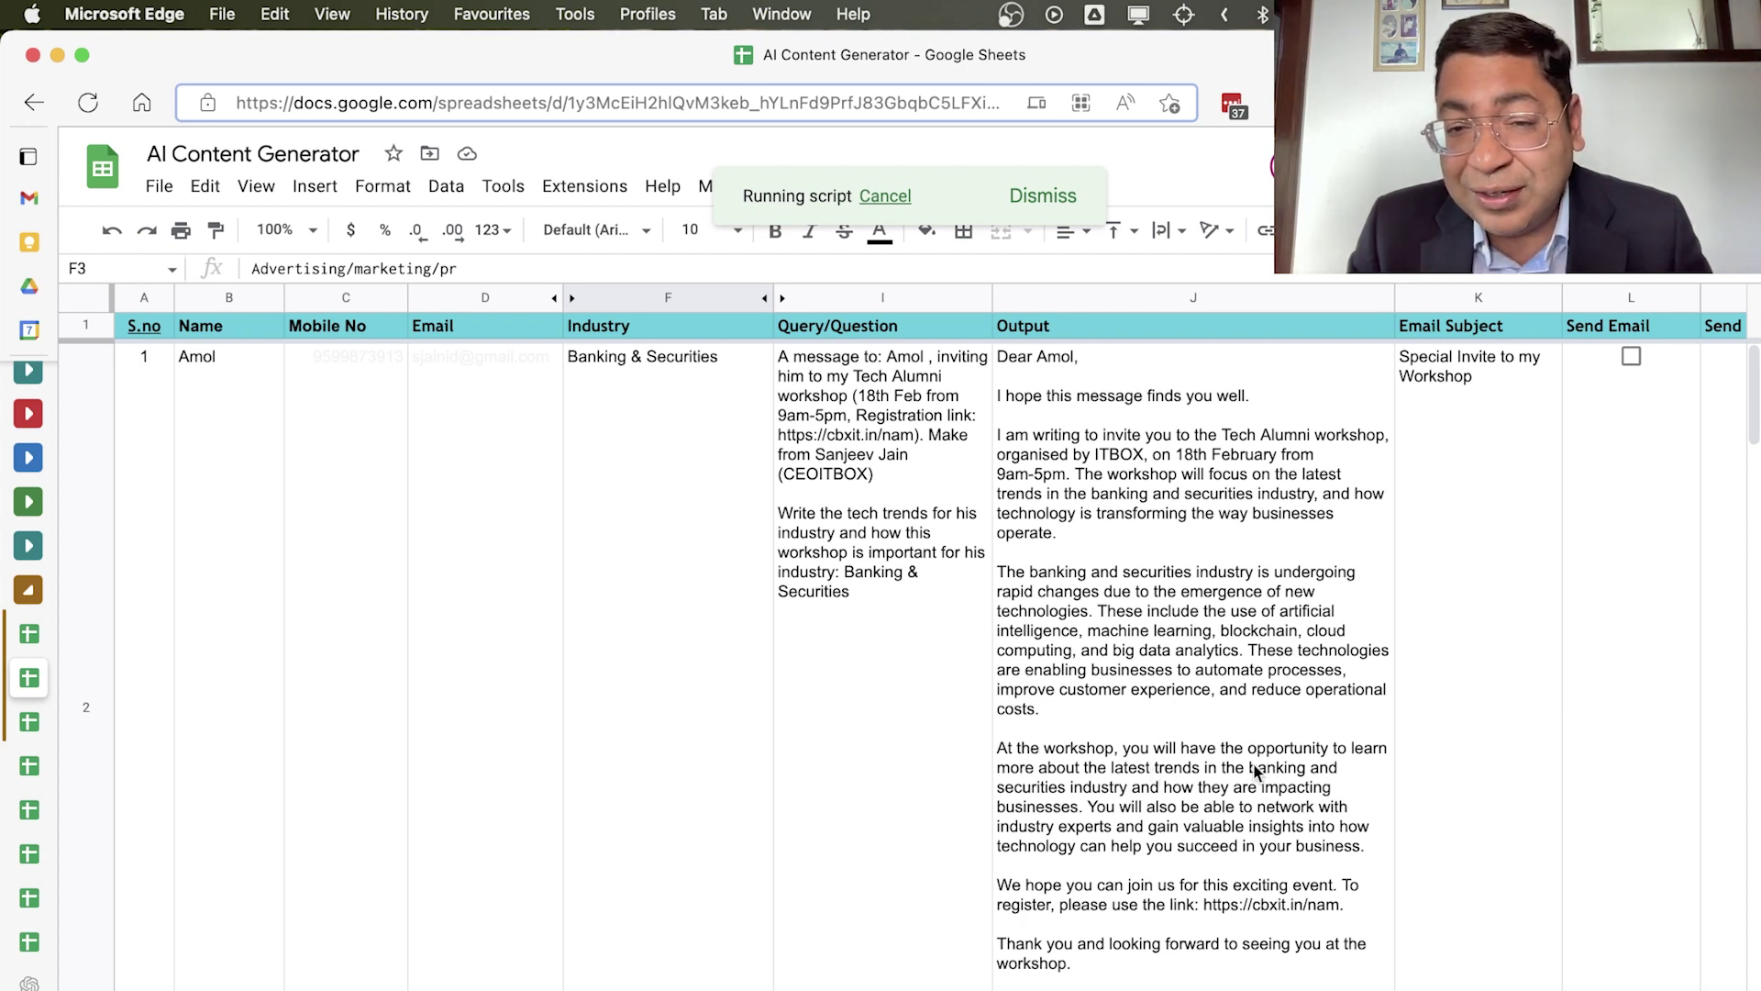
pyautogui.click(1253, 763)
pyautogui.press('Down')
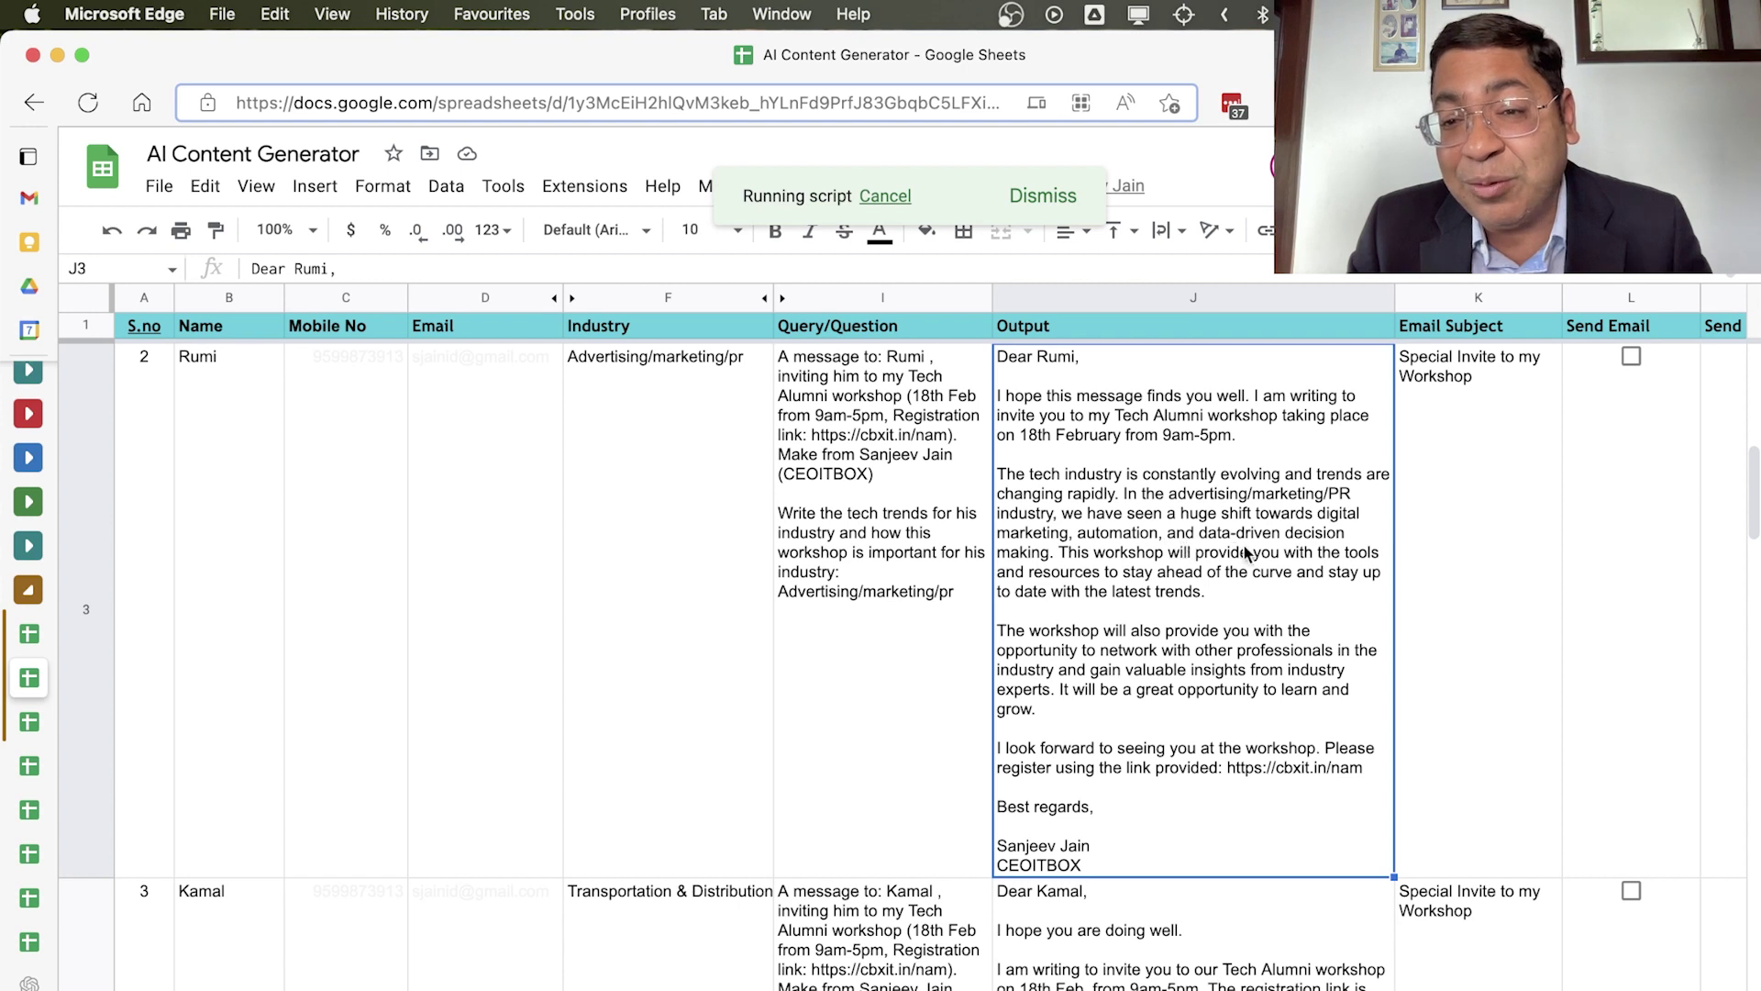
pyautogui.press('Down')
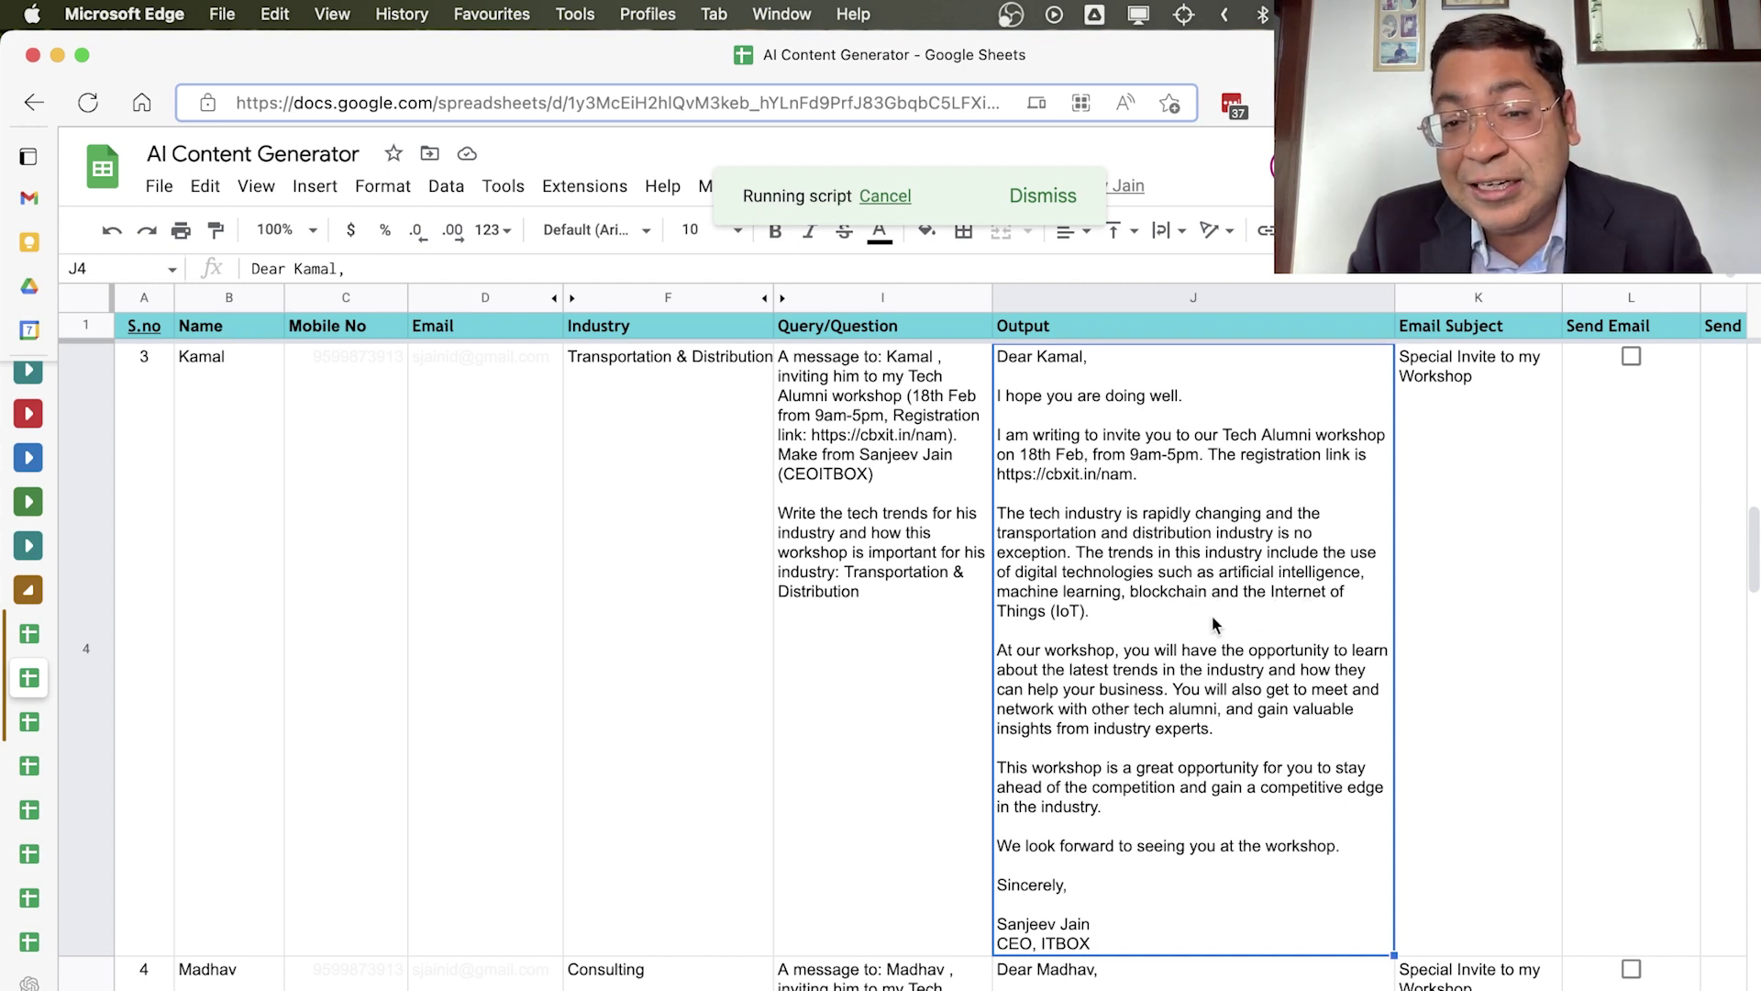
pyautogui.press('Down')
pyautogui.press('Down')
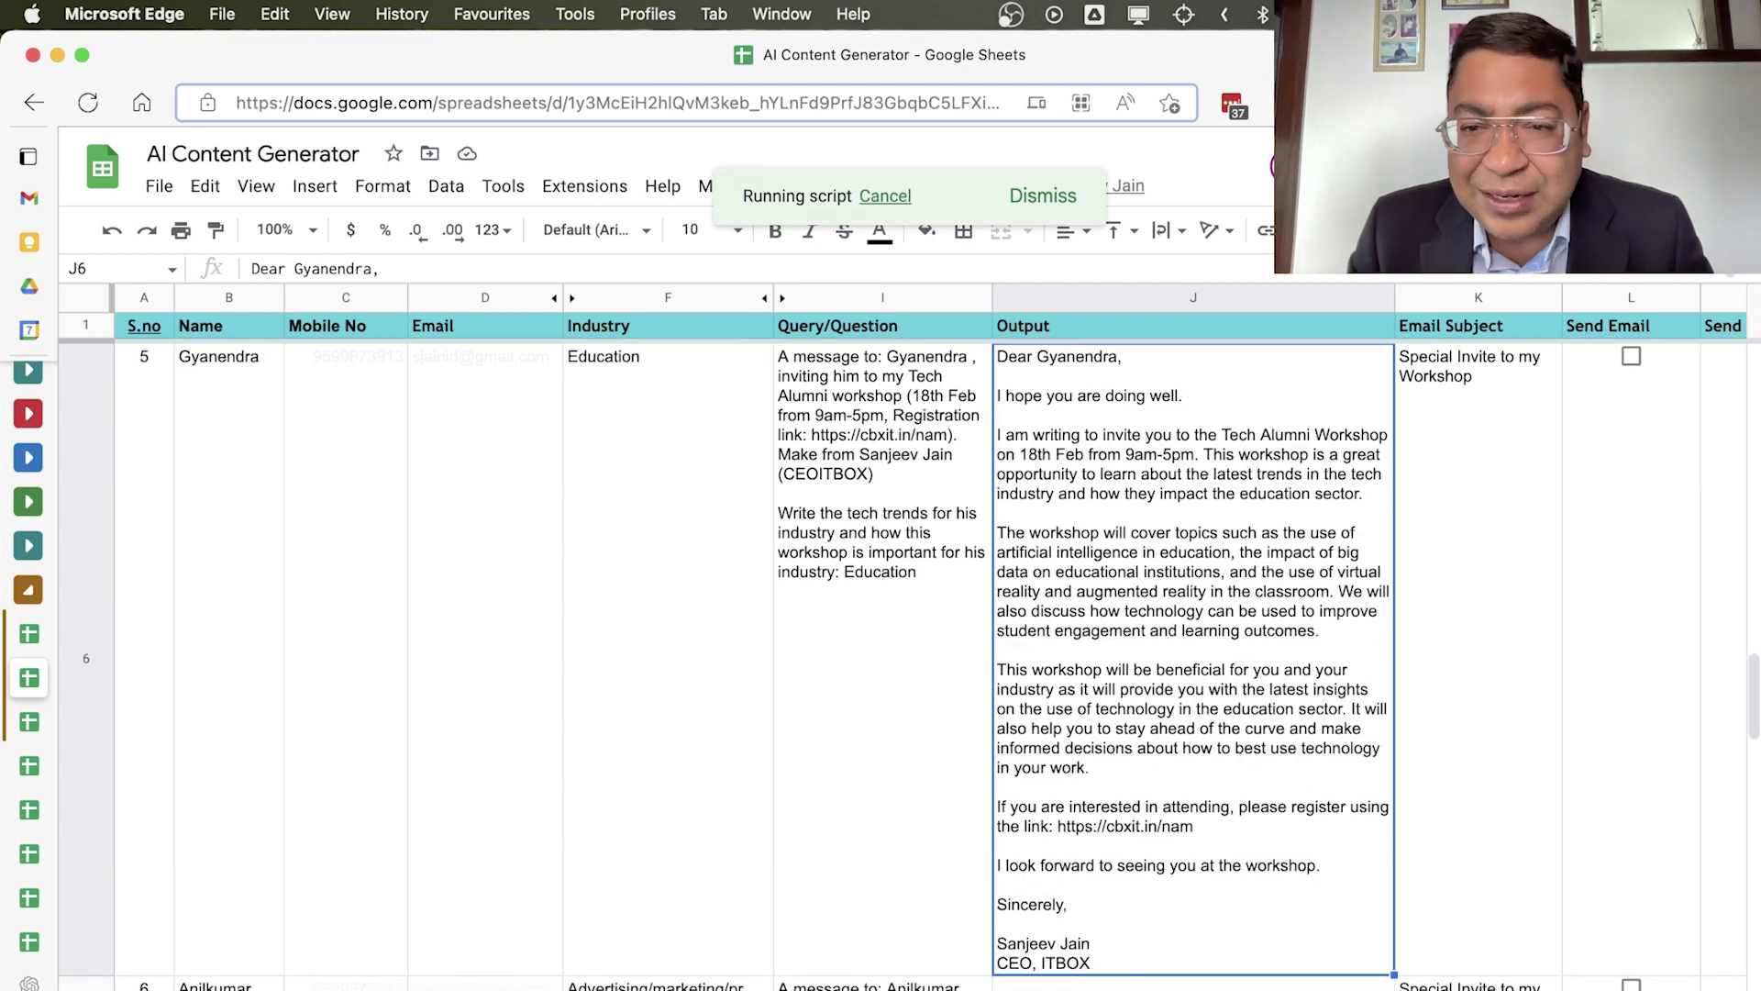
pyautogui.press('Down')
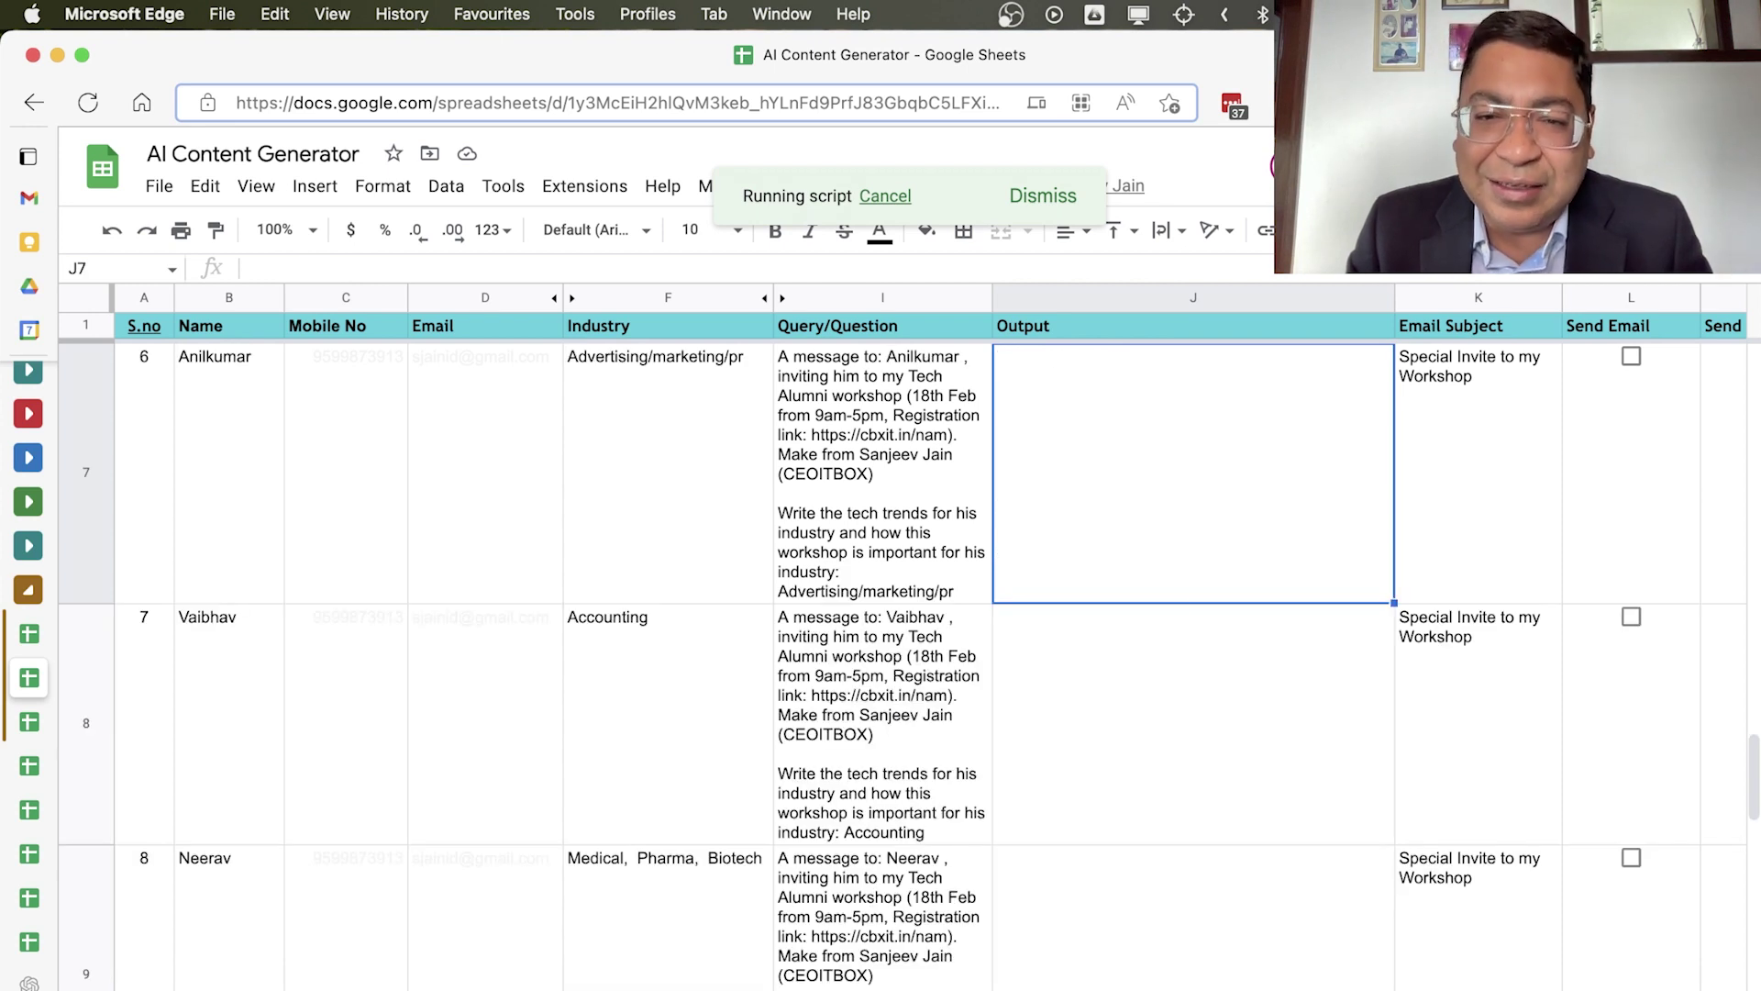
pyautogui.press('Up')
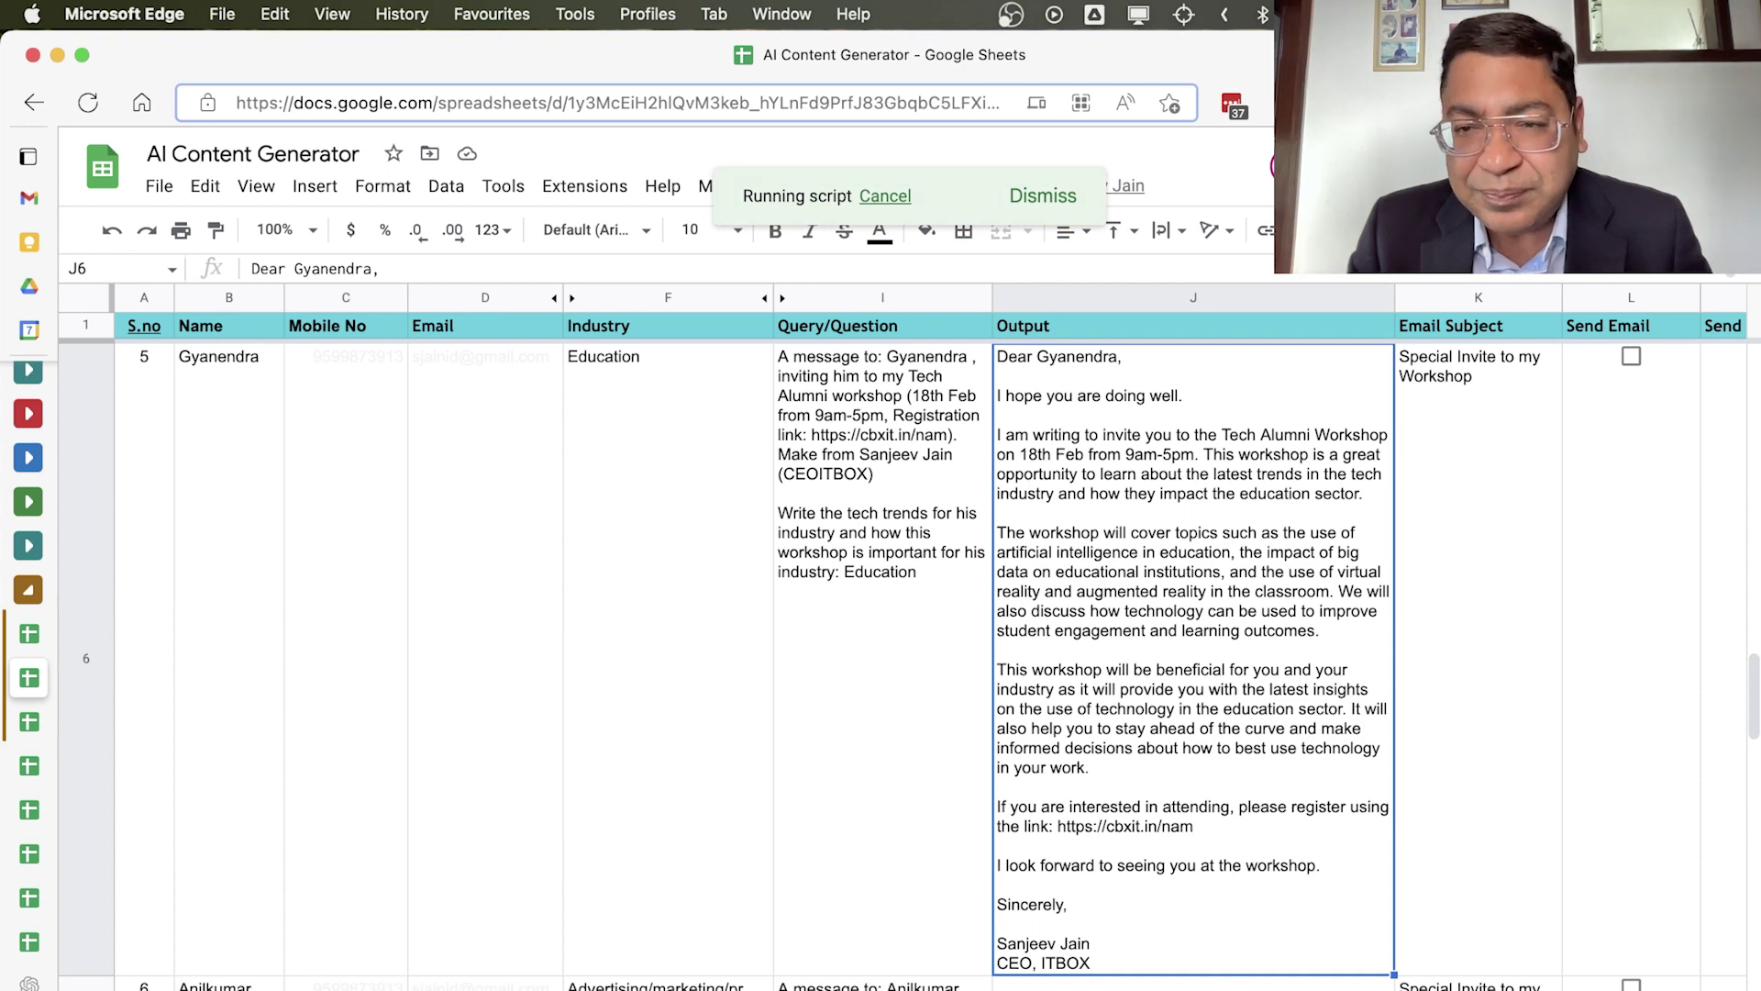
pyautogui.scroll(5, 909, 660)
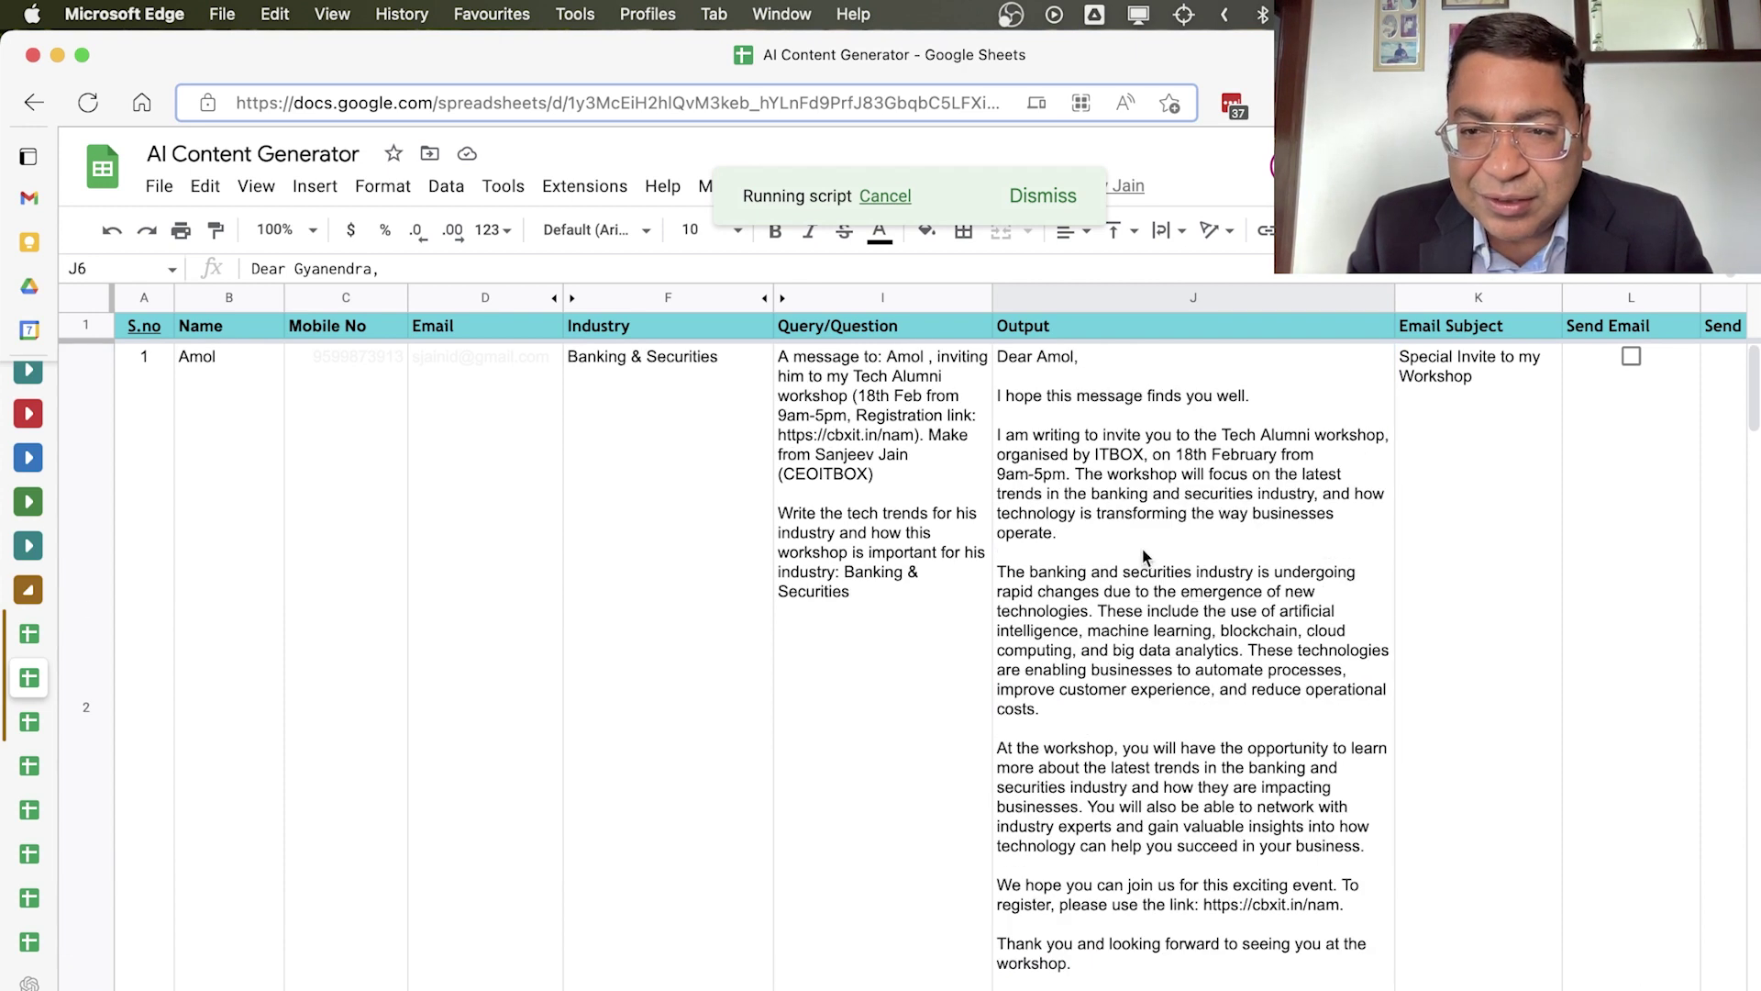
pyautogui.hscroll(3, 1144, 556)
# Tick Send Email and Send Whatsapp for the first contact and run MENU > Send Messages.
pyautogui.hscroll(3, 1434, 428)
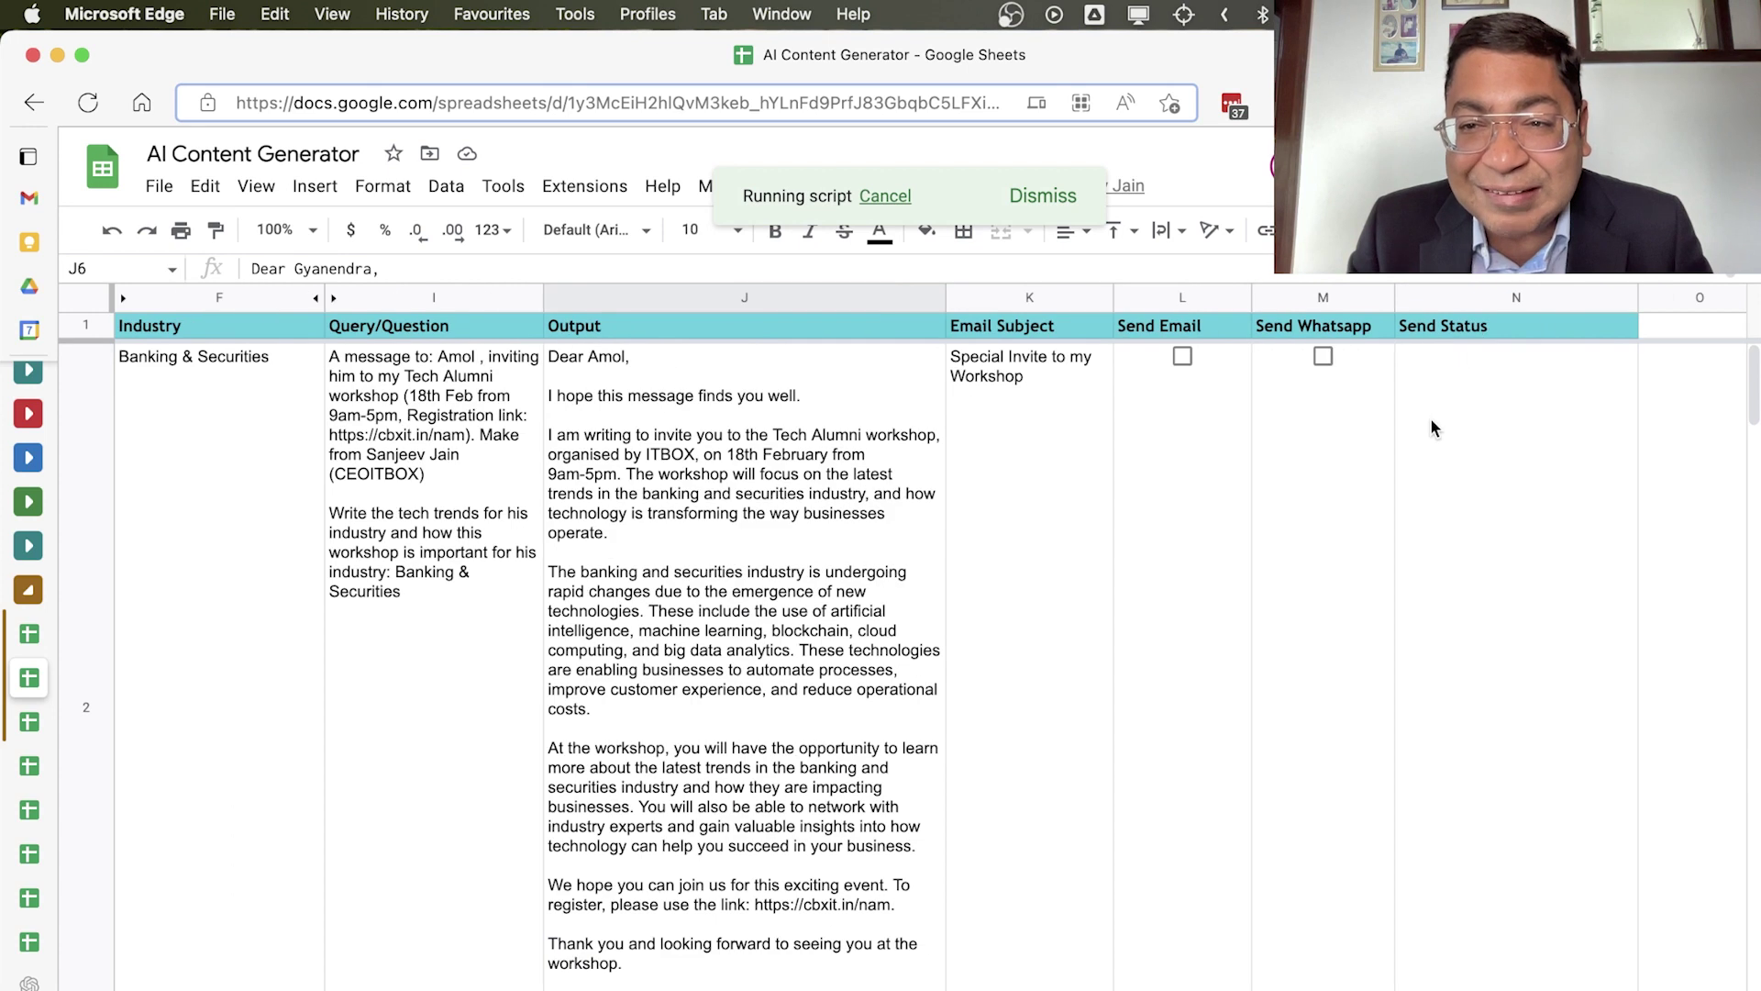
pyautogui.click(1182, 358)
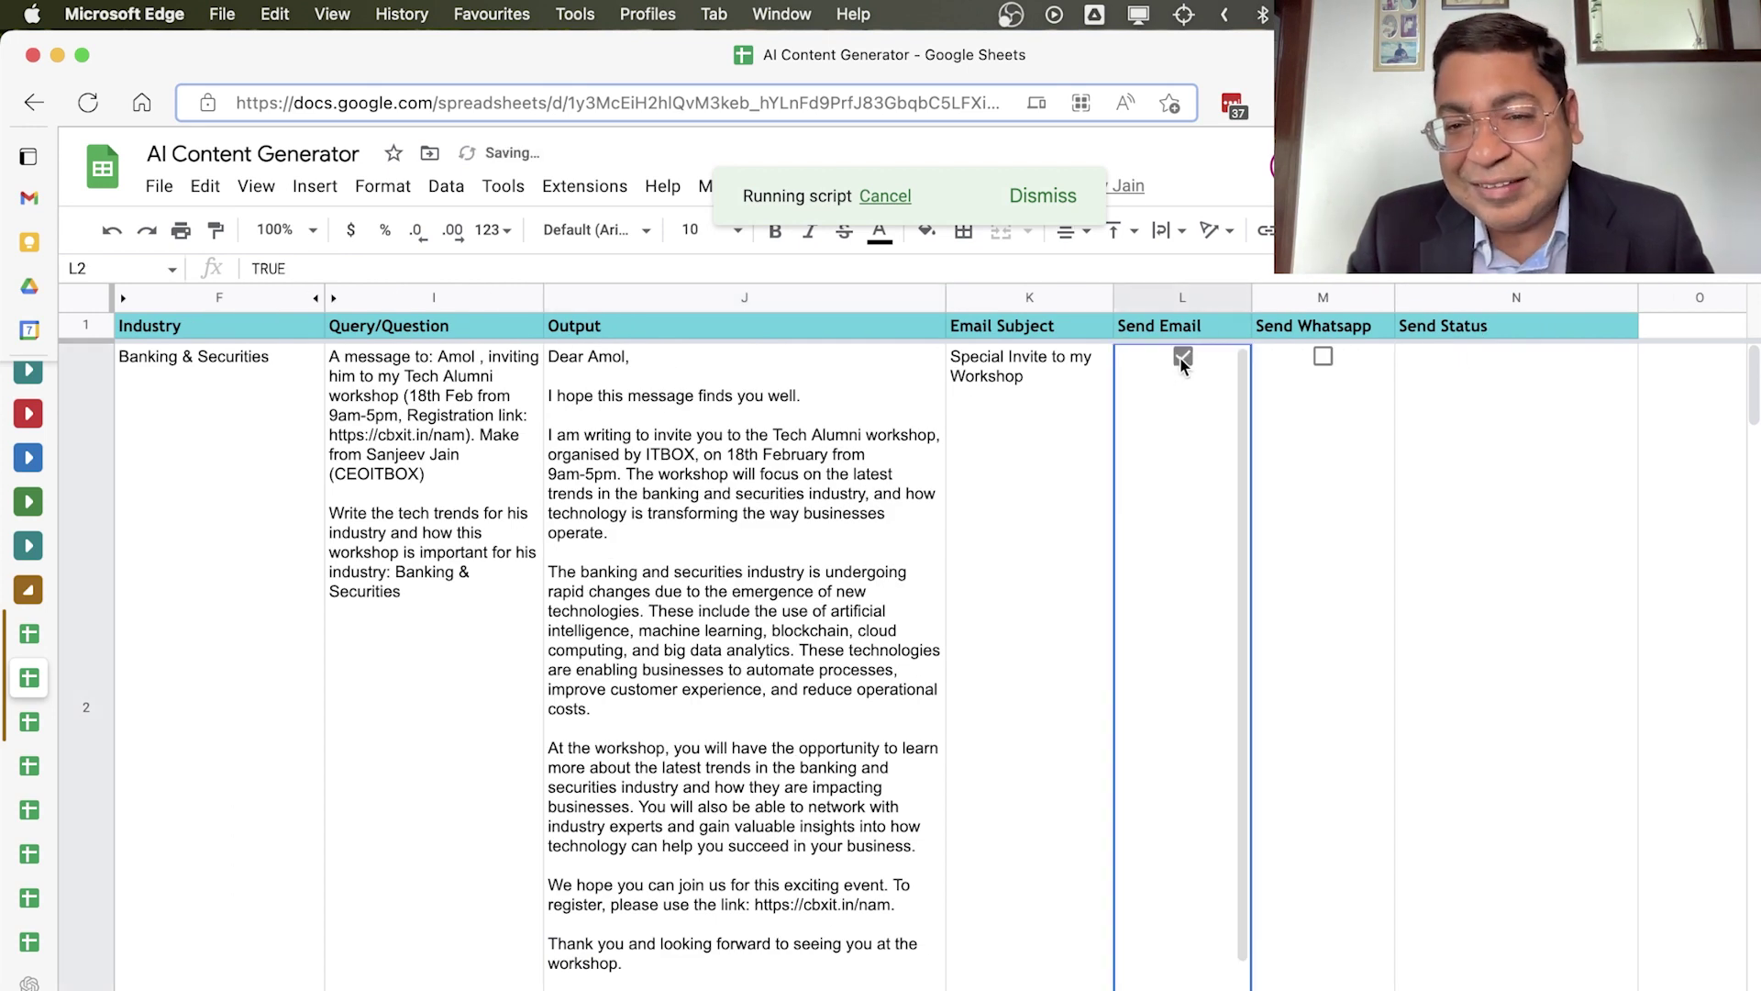
pyautogui.click(1324, 357)
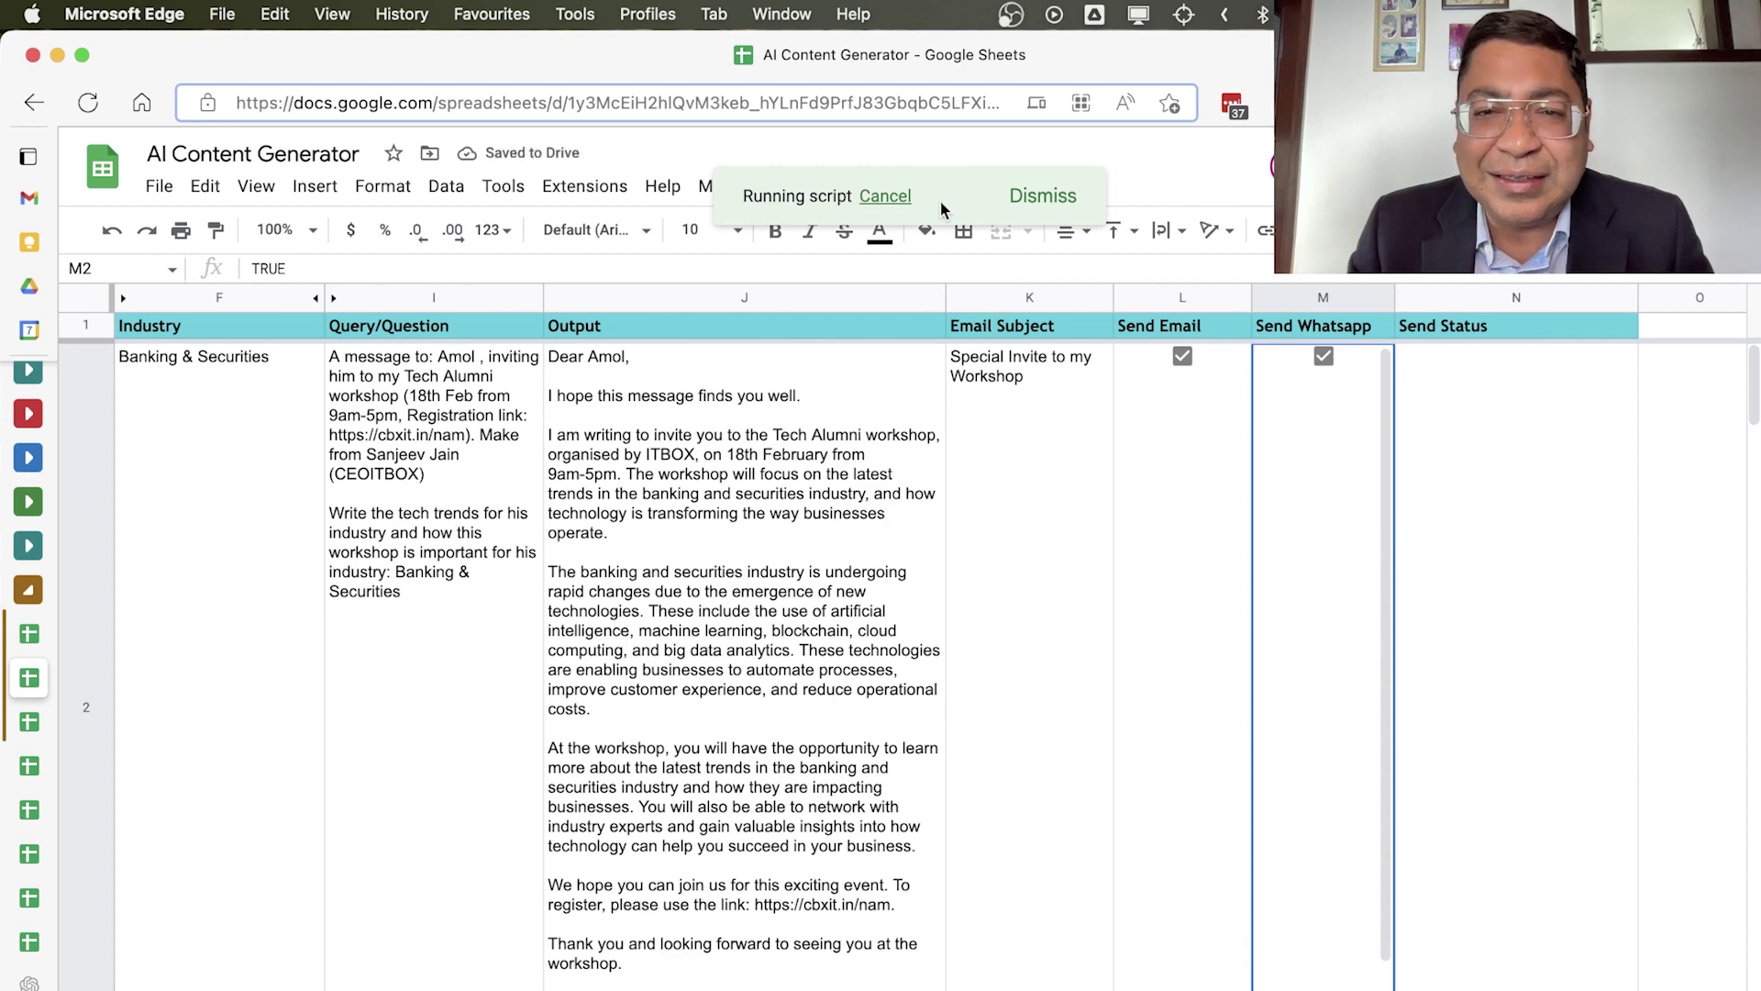
pyautogui.click(1025, 197)
pyautogui.click(723, 186)
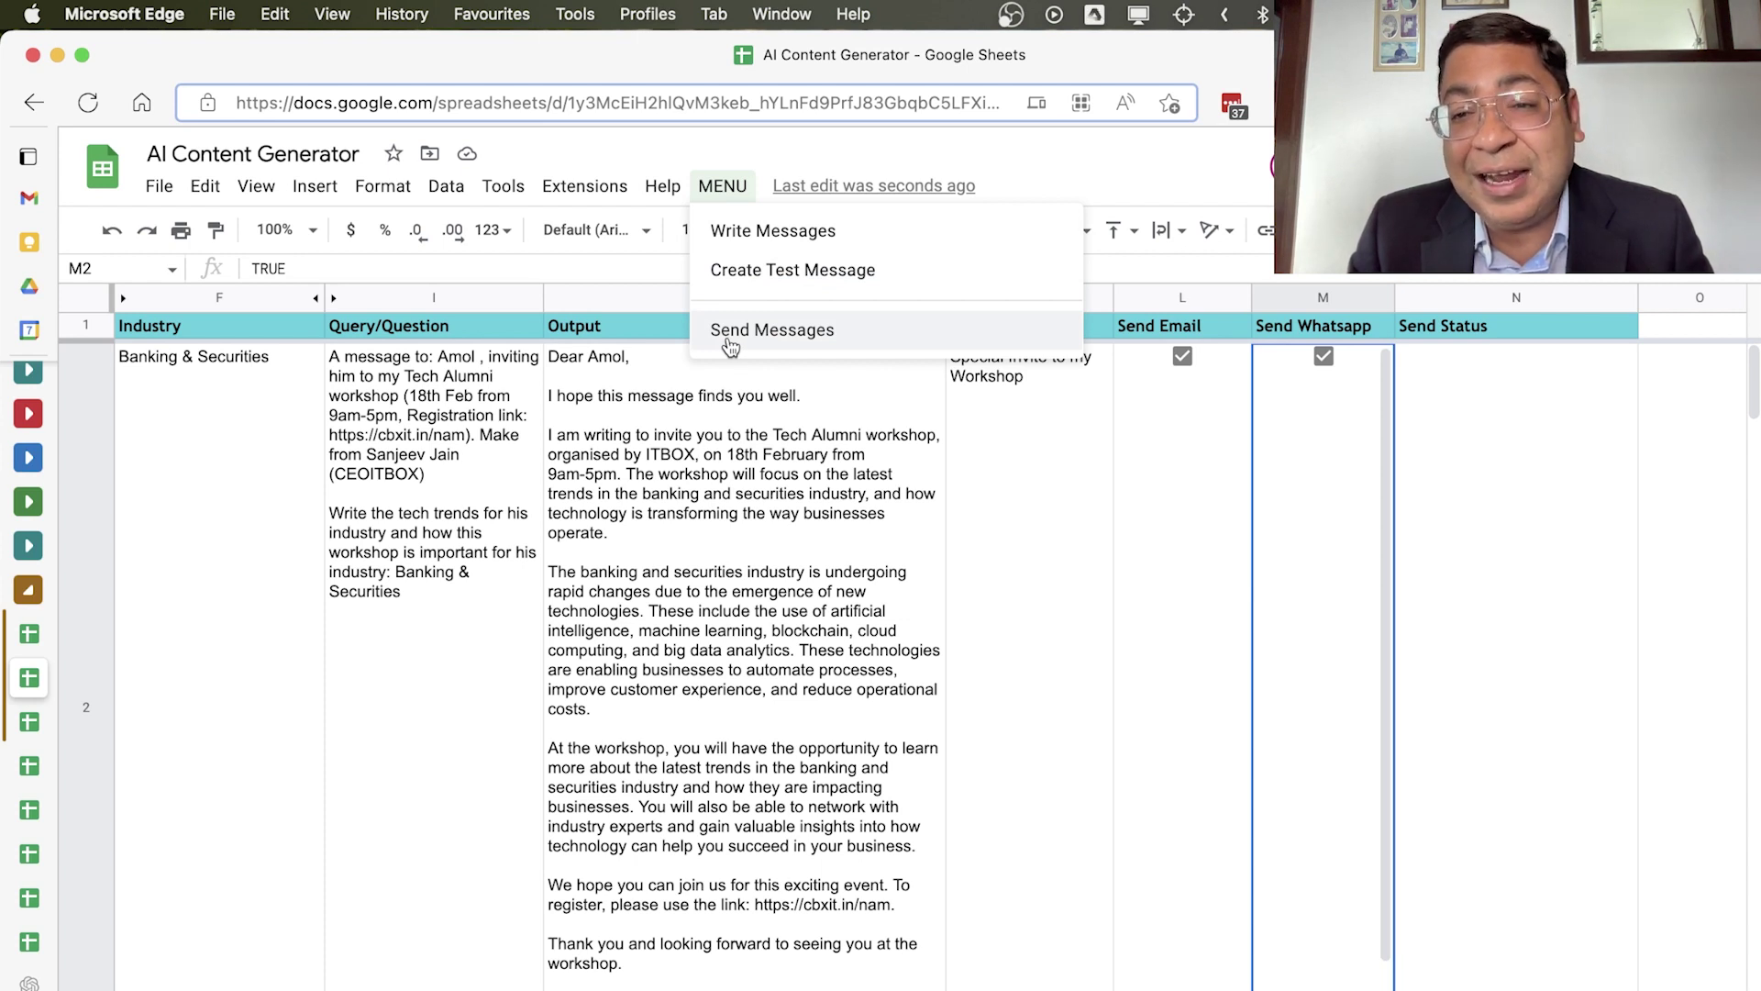
pyautogui.click(731, 331)
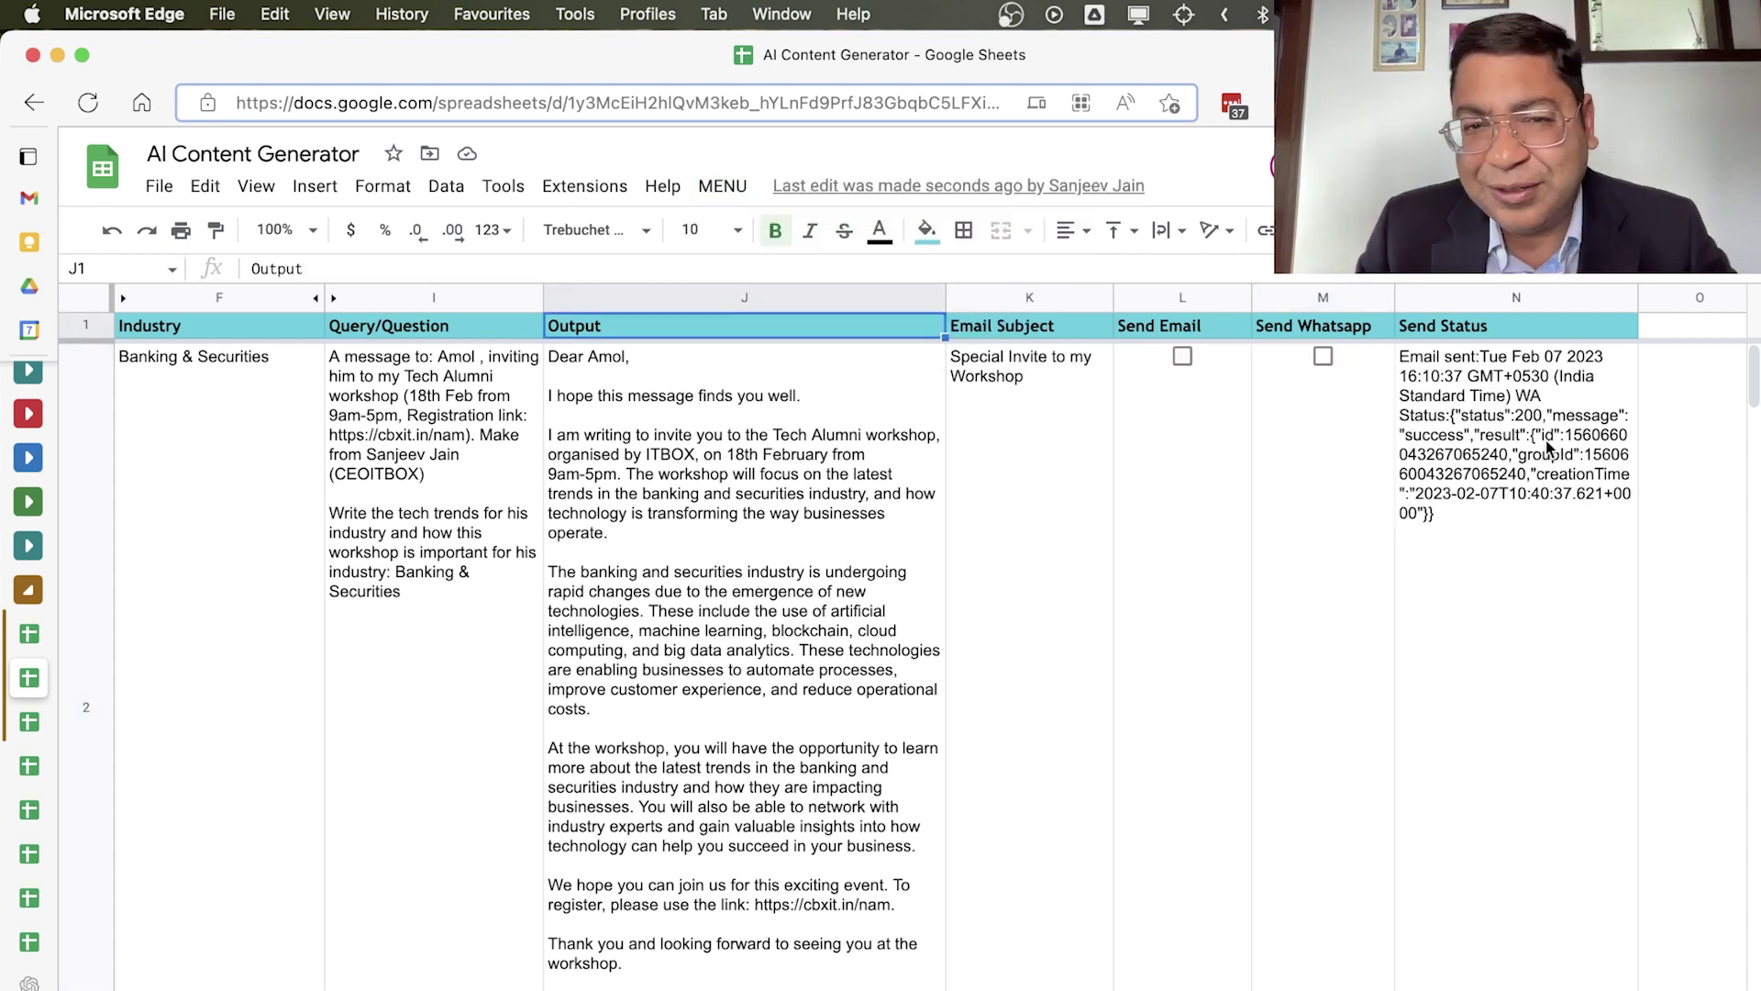
# Open the sent 'Special Invite to my Workshop' email in Gmail, then switch over to WhatsApp.
pyautogui.click(29, 197)
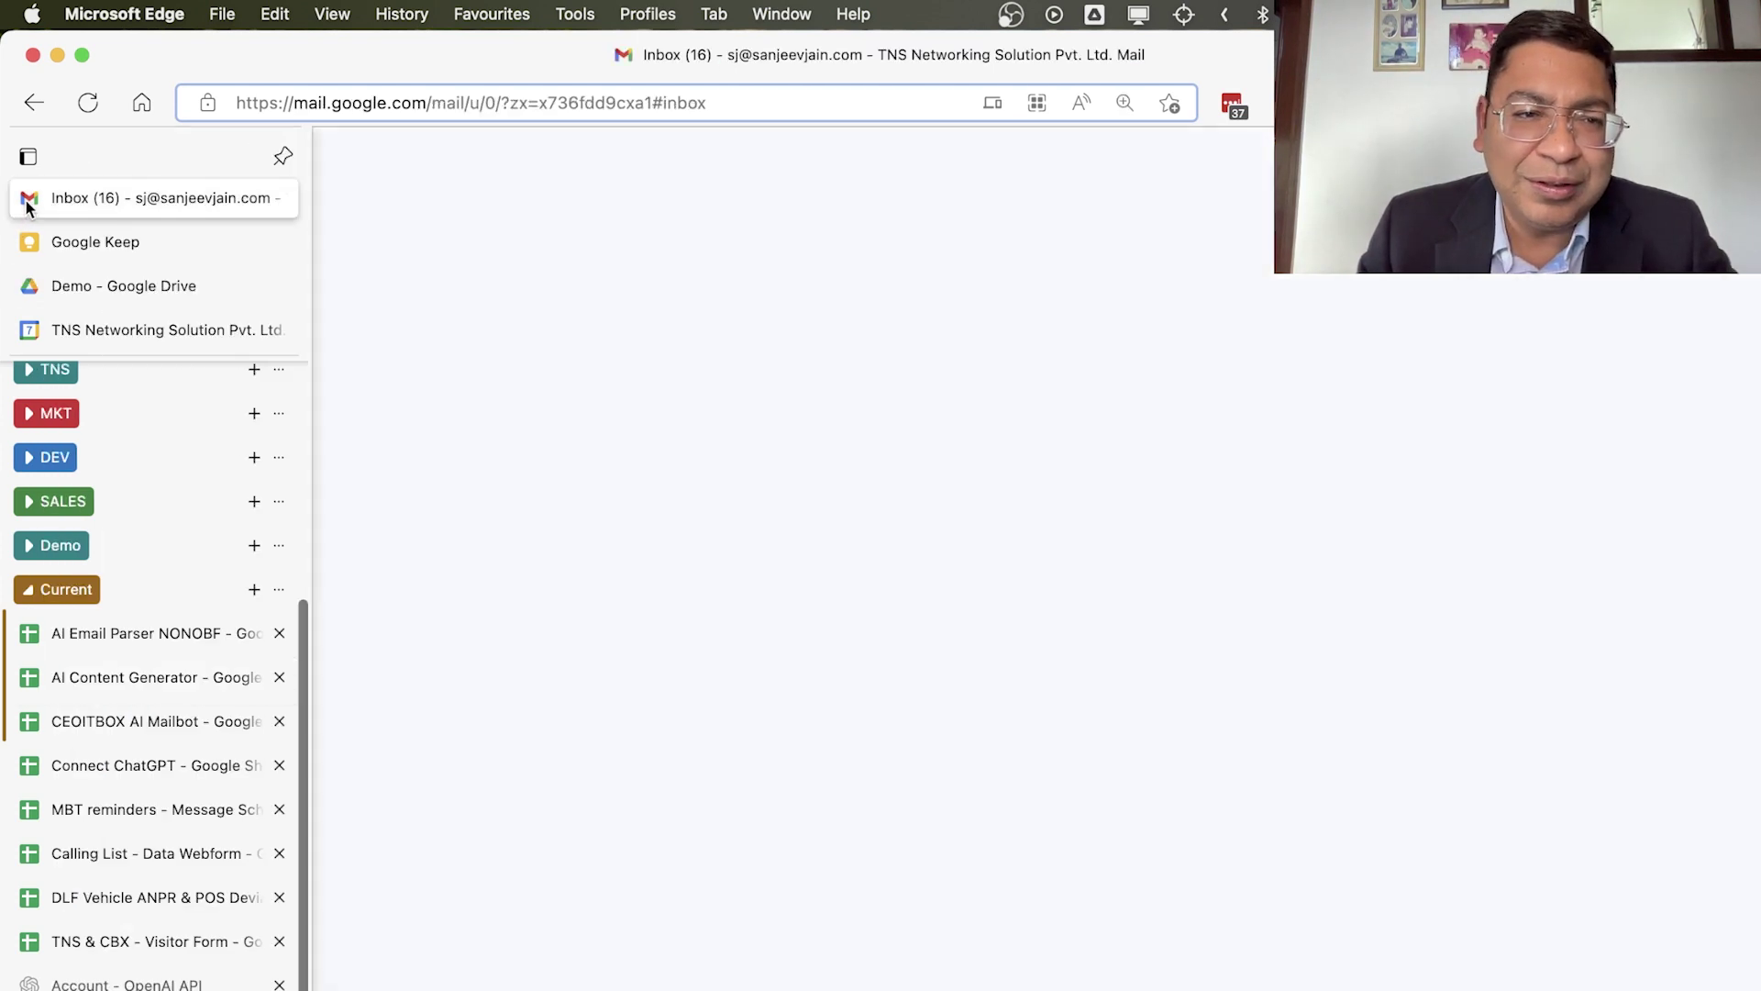
pyautogui.click(770, 370)
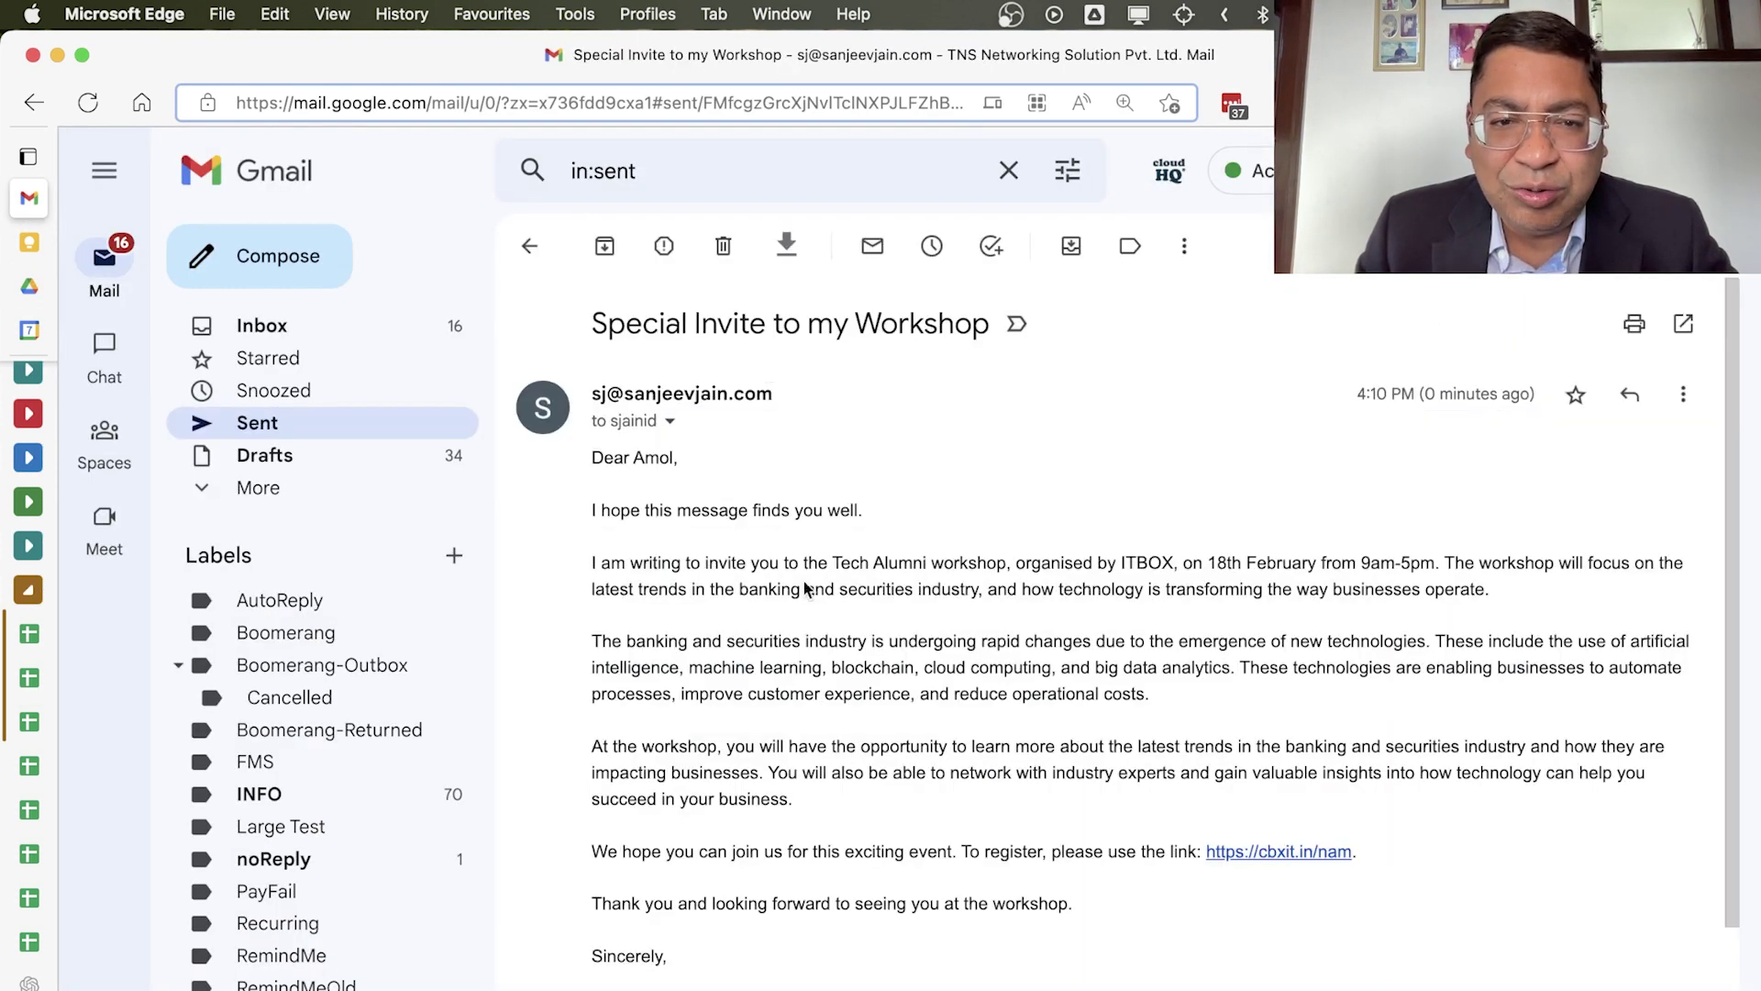
pyautogui.scroll(-3, 803, 580)
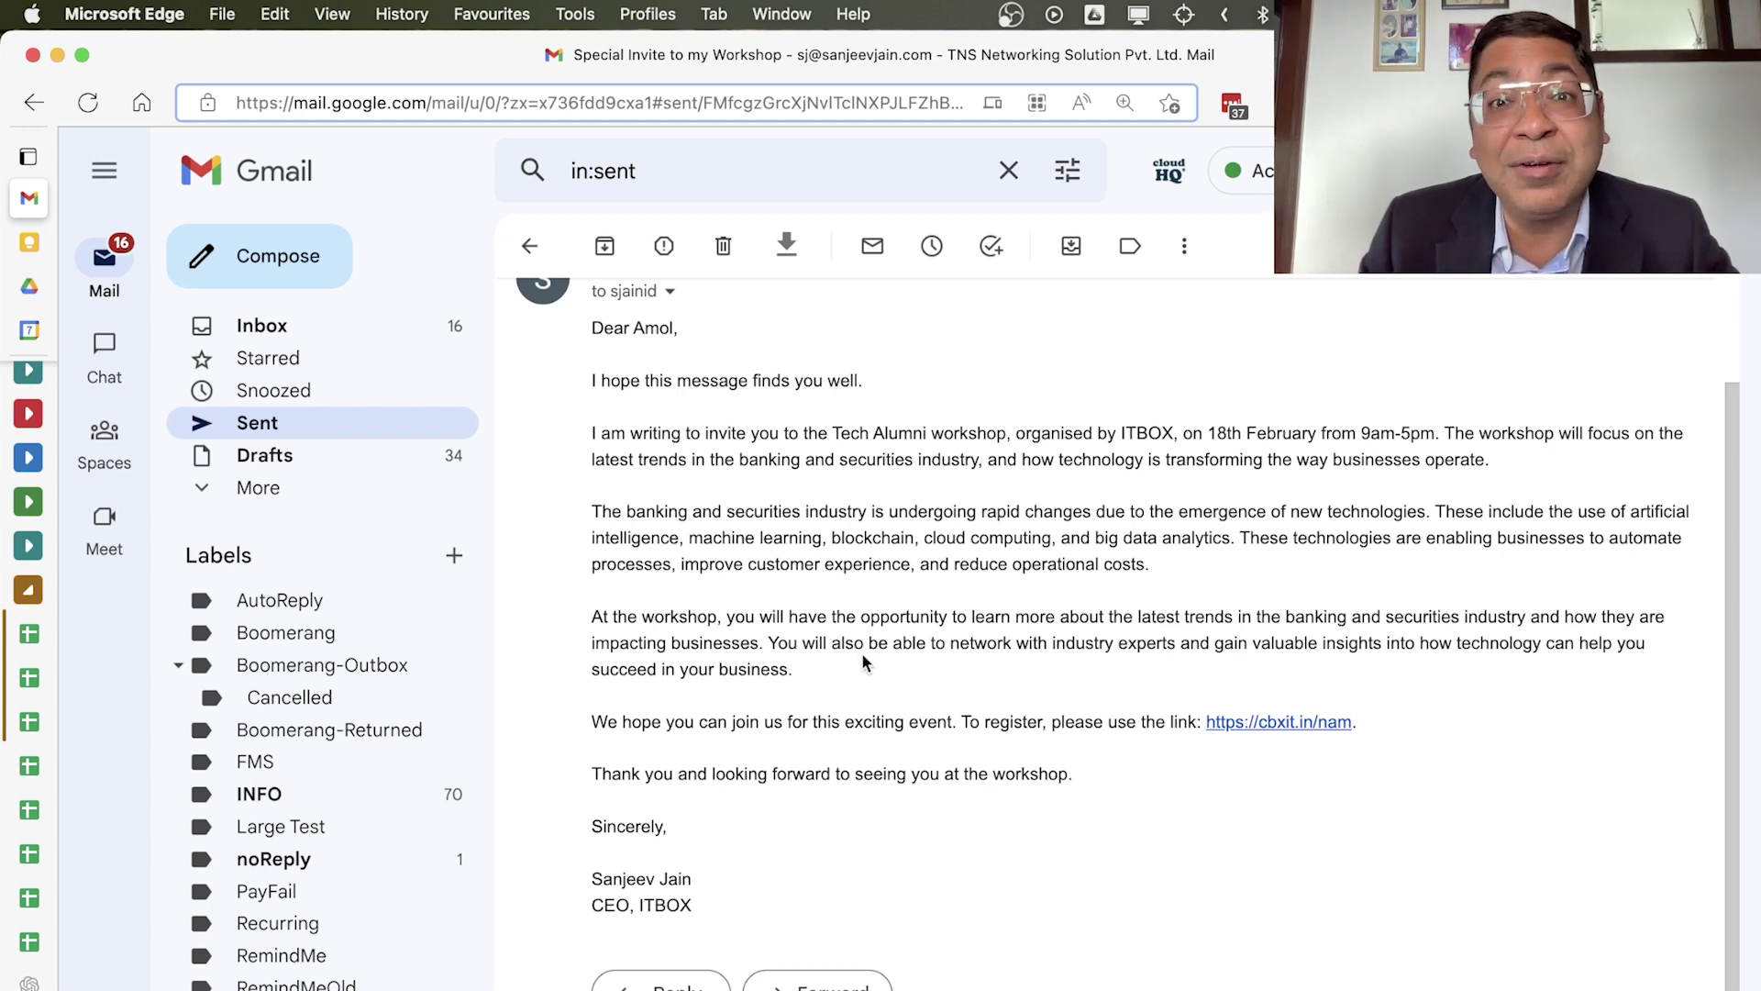
pyautogui.hotkey('ctrl', 'Right')
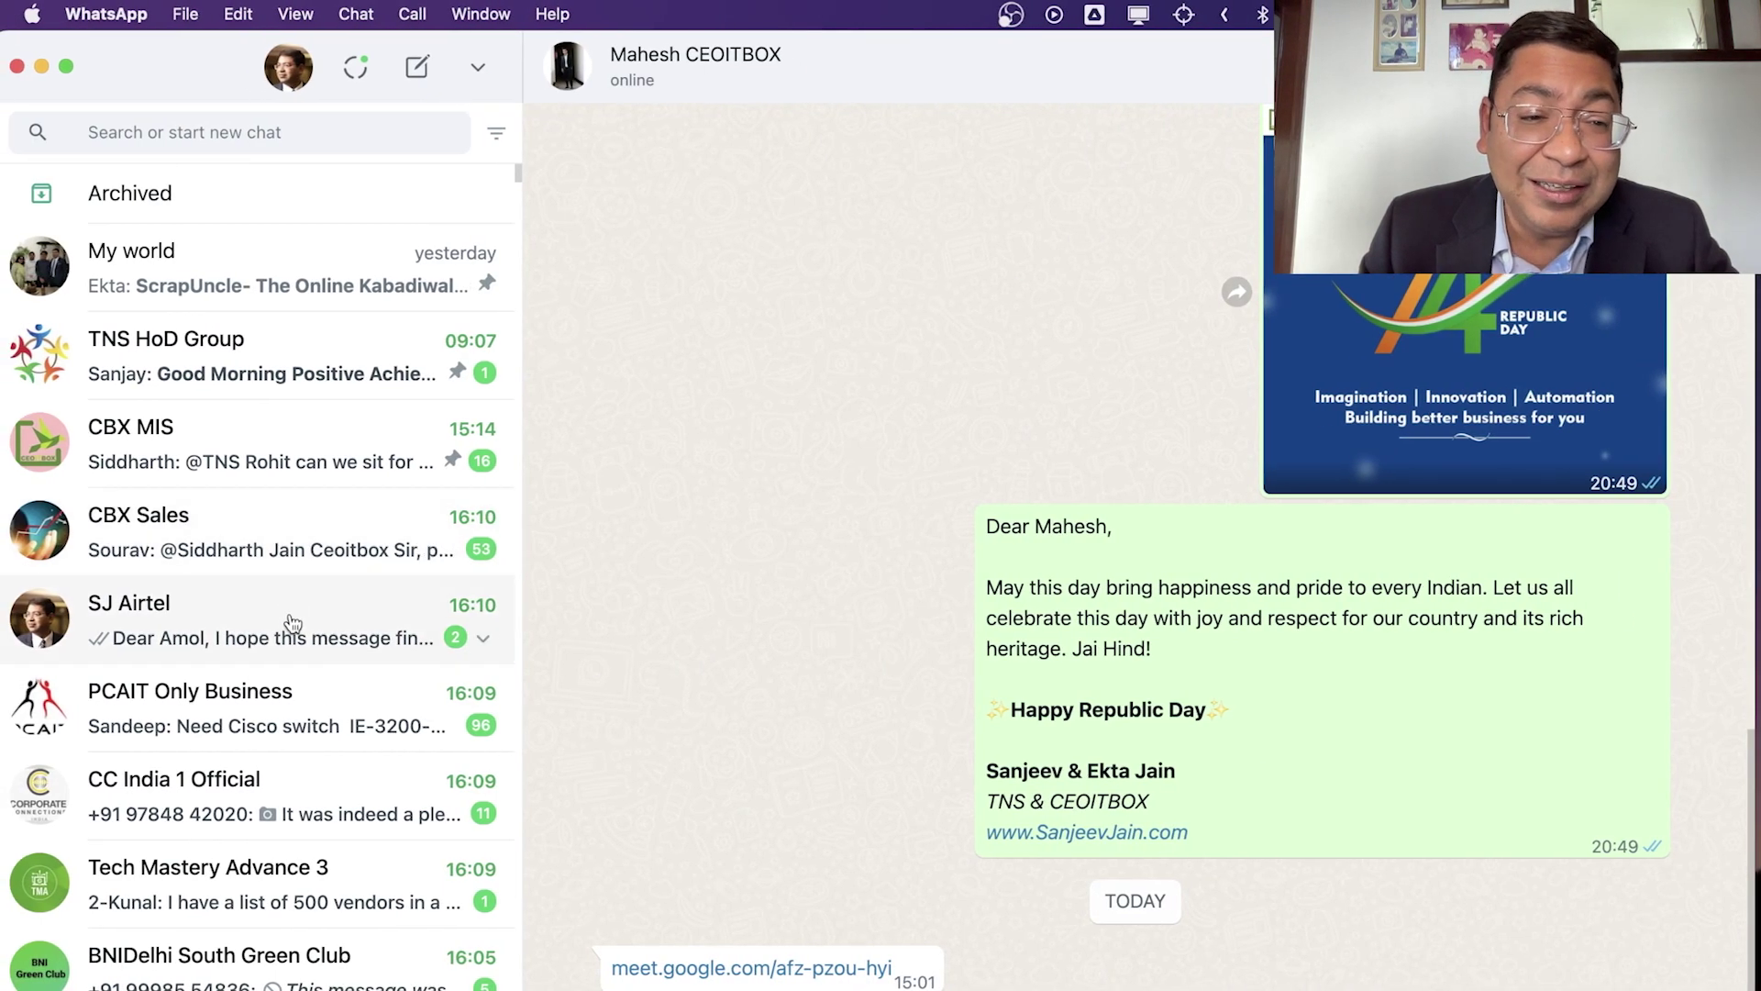
# Open the recipient's WhatsApp chat, expand the full invitation with 'Read more', and return to Gmail.
pyautogui.click(294, 621)
pyautogui.scroll(-10, 923, 639)
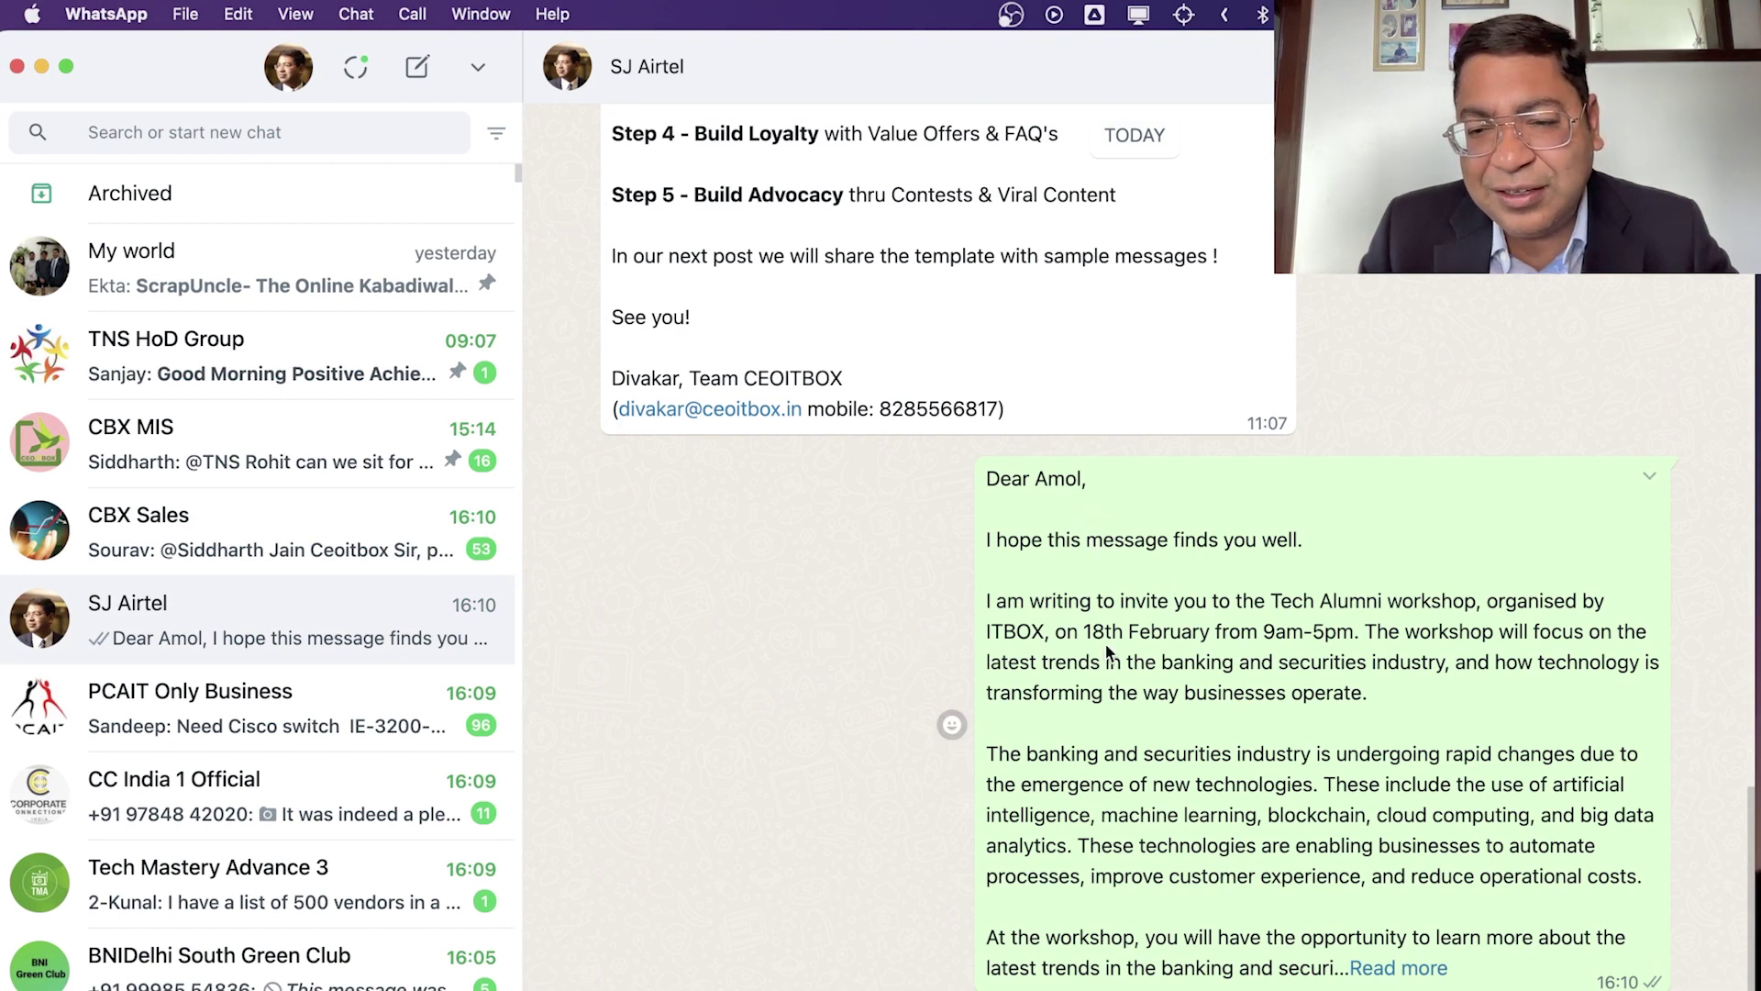
pyautogui.click(1356, 968)
pyautogui.scroll(-5, 1223, 729)
pyautogui.press('super+Tab')
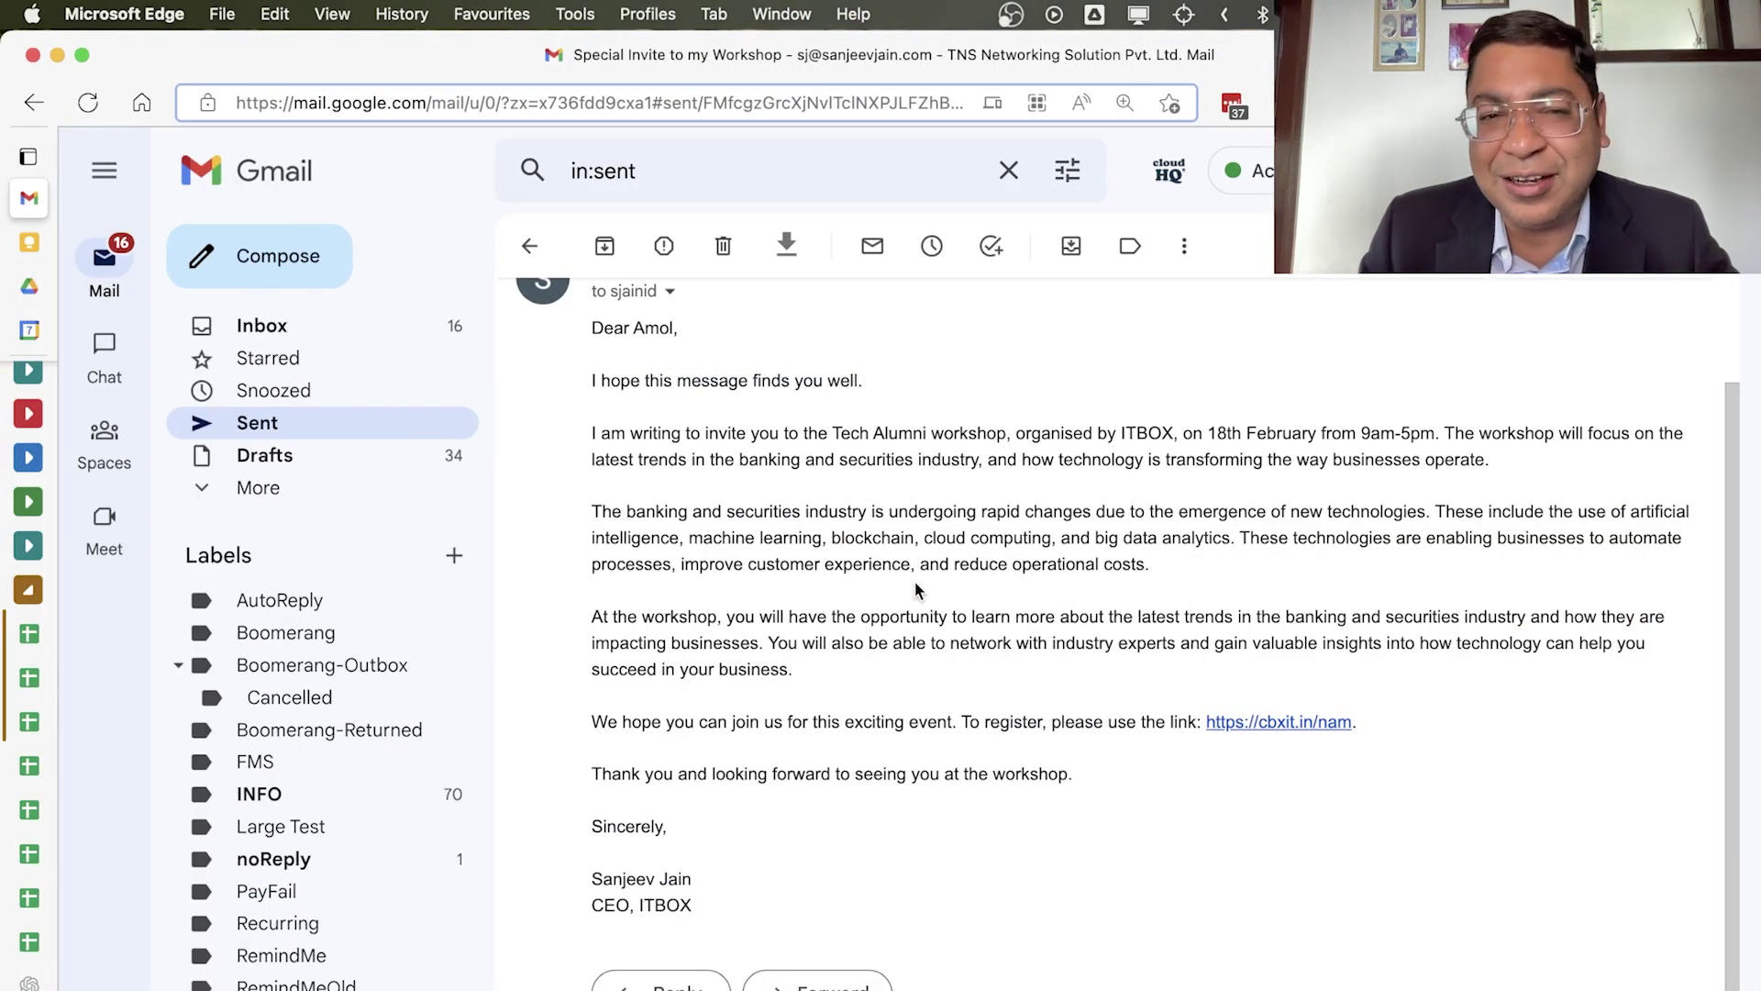